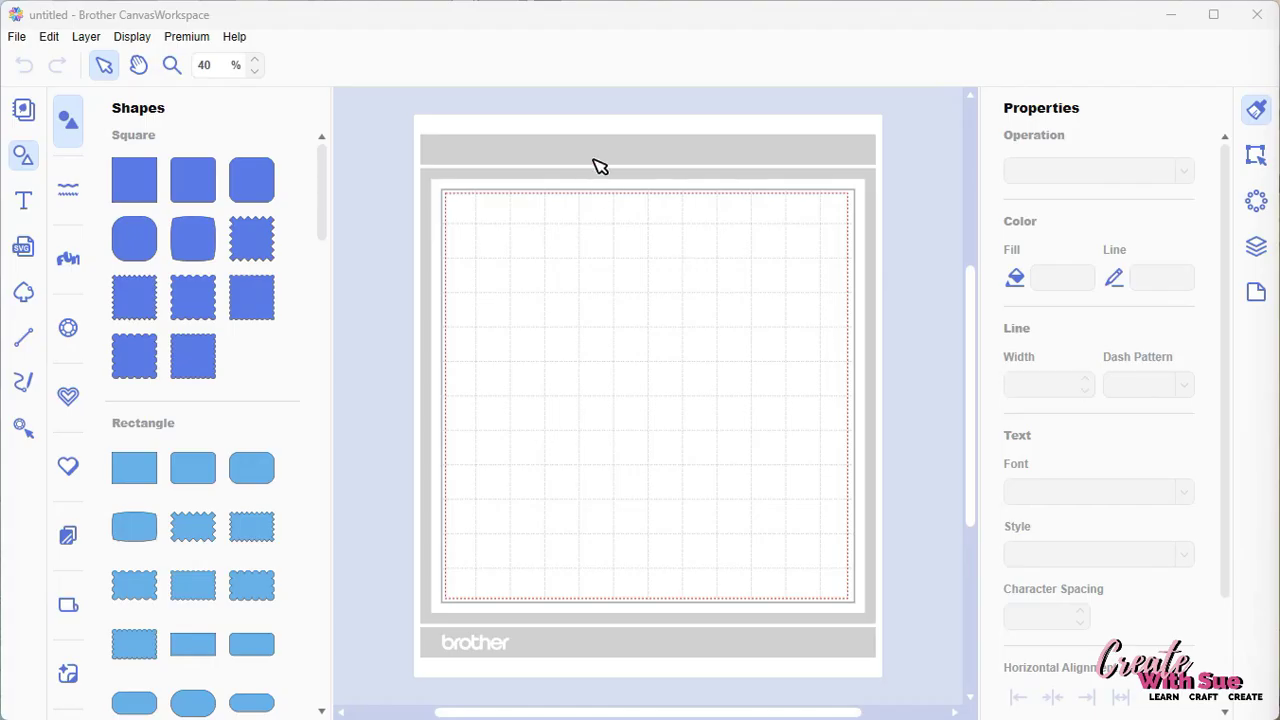
# Browse the File menu options, then close it without choosing anything
pyautogui.click(17, 40)
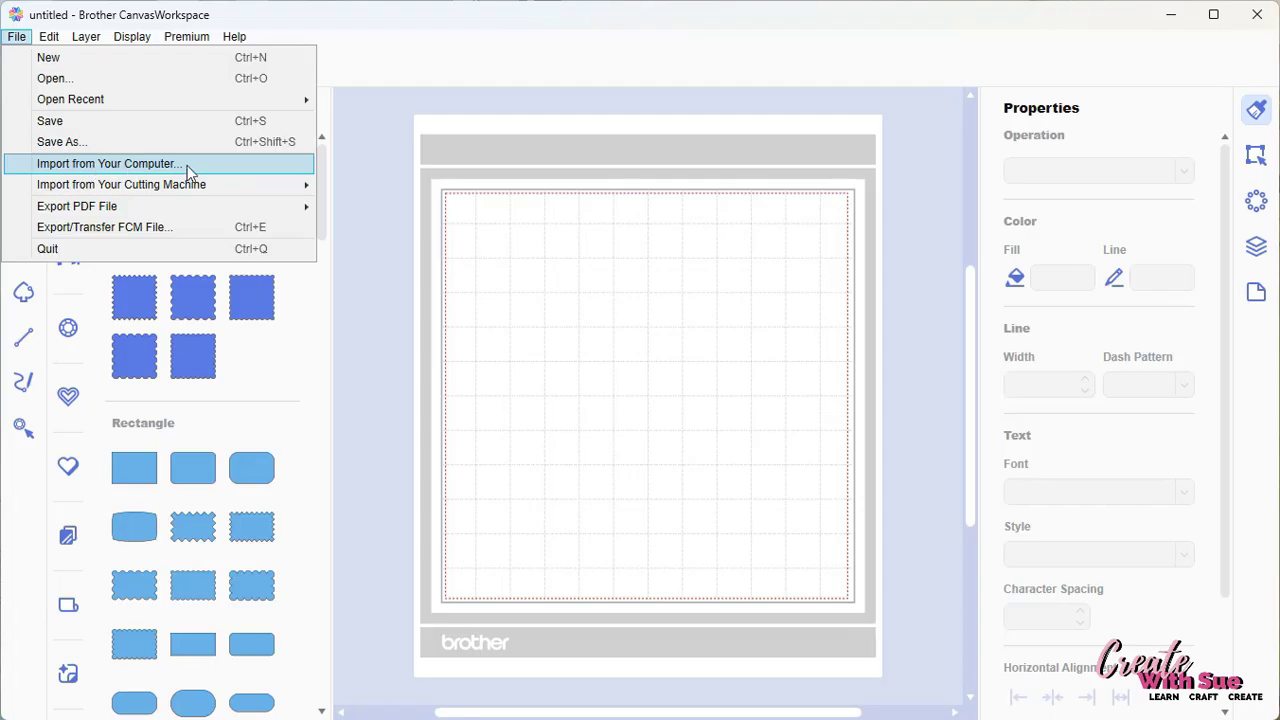
pyautogui.moveTo(76, 194)
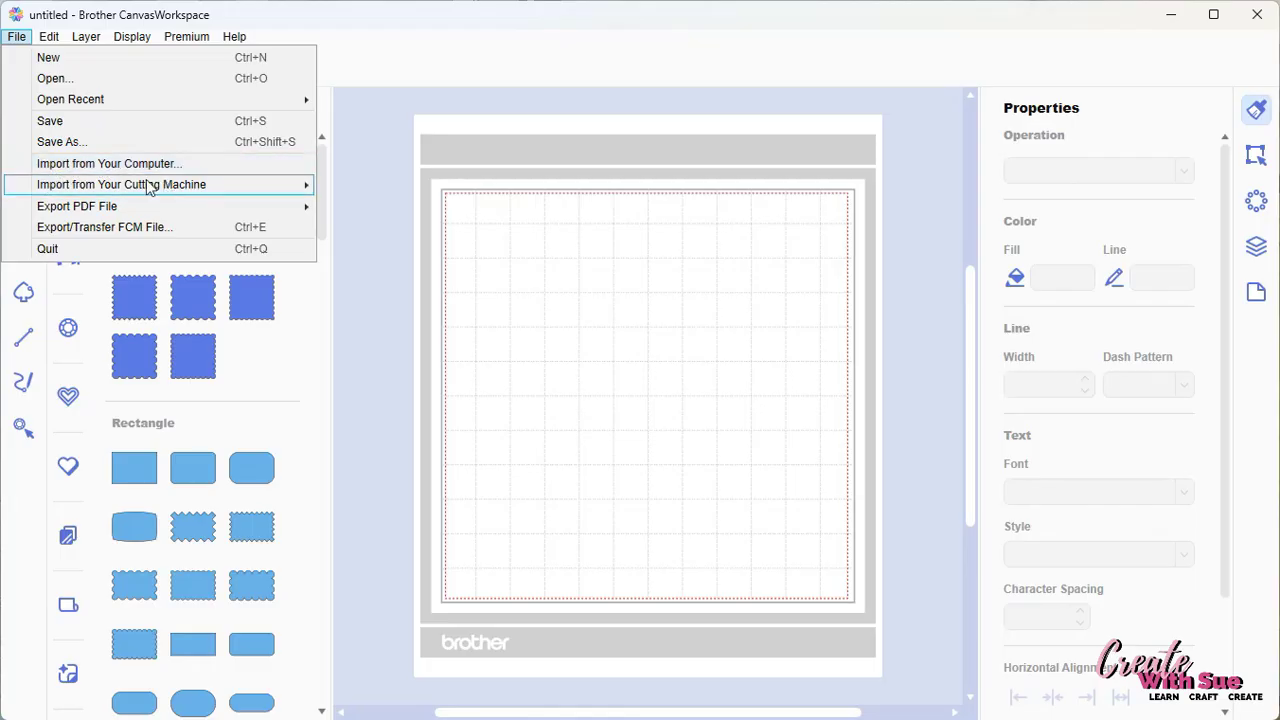
pyautogui.moveTo(148, 188)
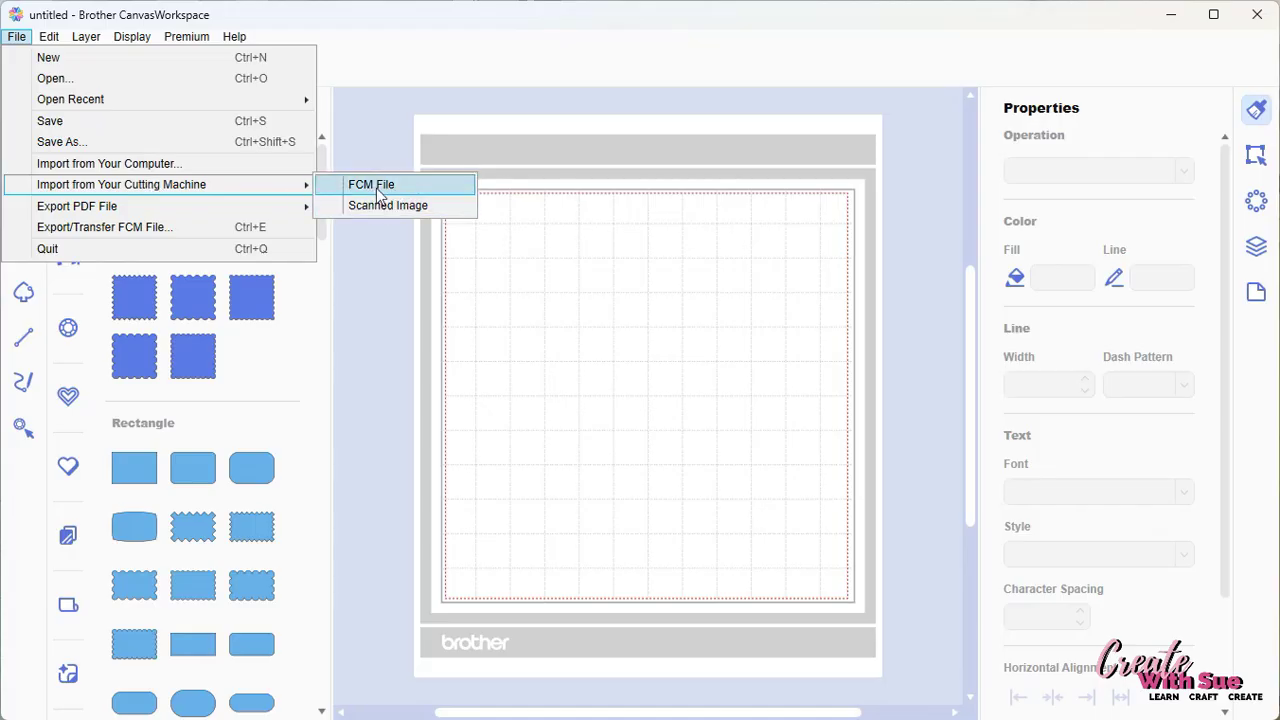
pyautogui.click(560, 75)
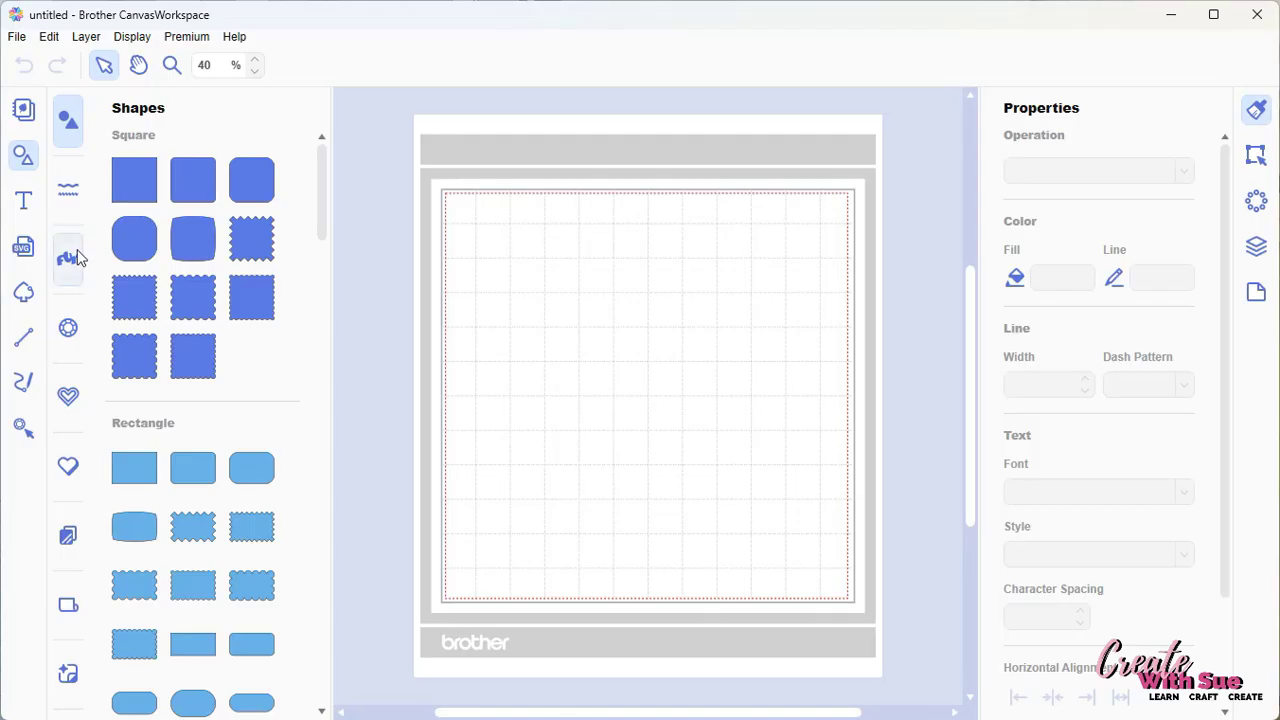
# Import Concertina Card FCM CWSue from Cards > Concetina Fold onto the mat
pyautogui.click(24, 248)
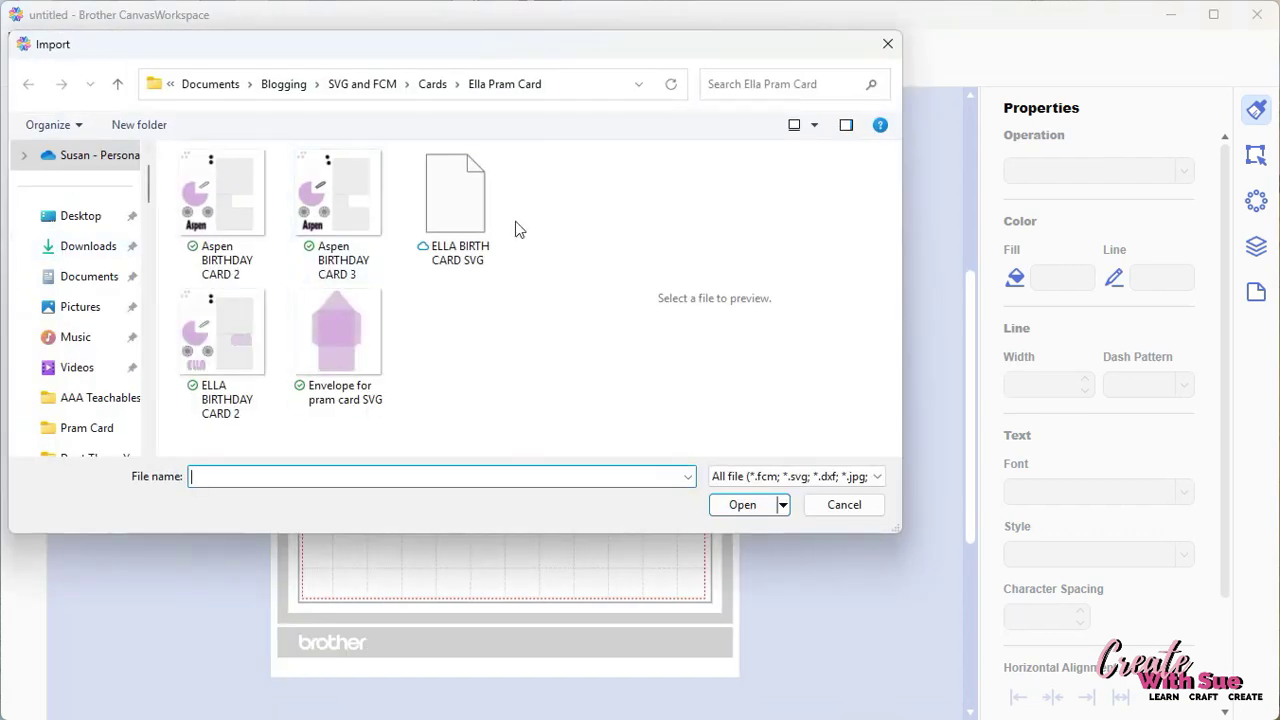
pyautogui.moveTo(299, 44); pyautogui.dragTo(390, 46)
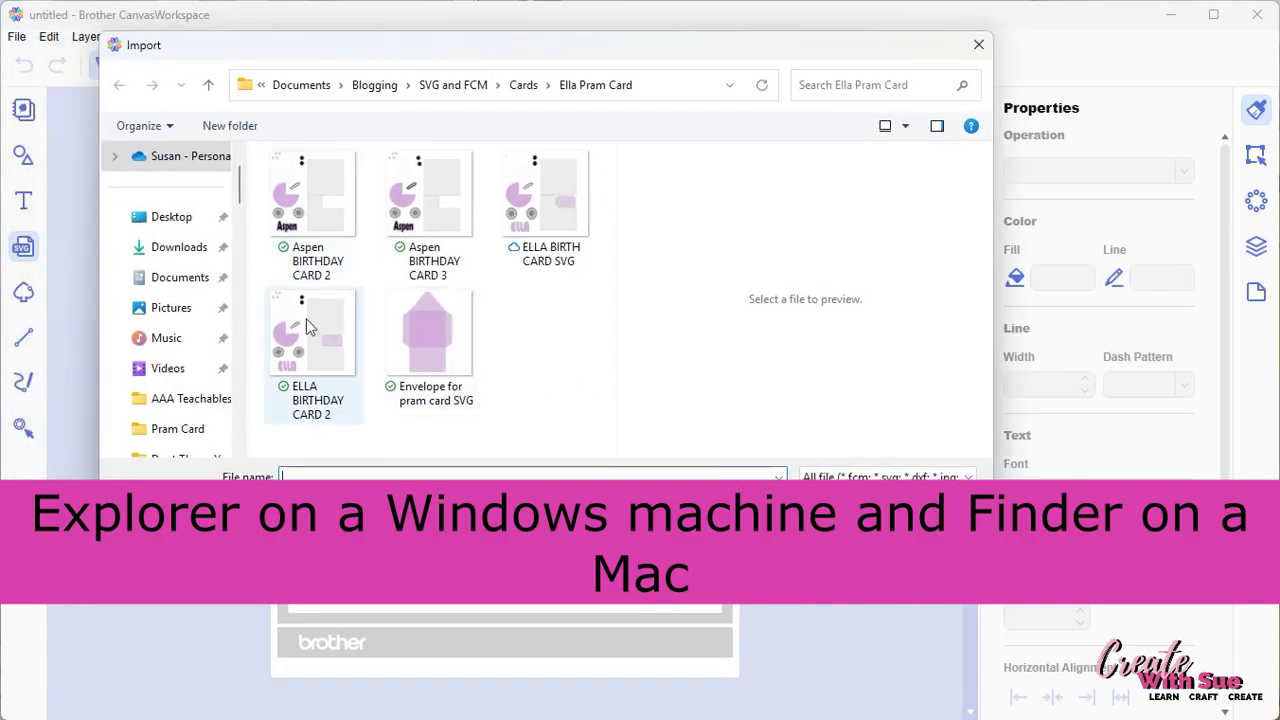
pyautogui.click(525, 85)
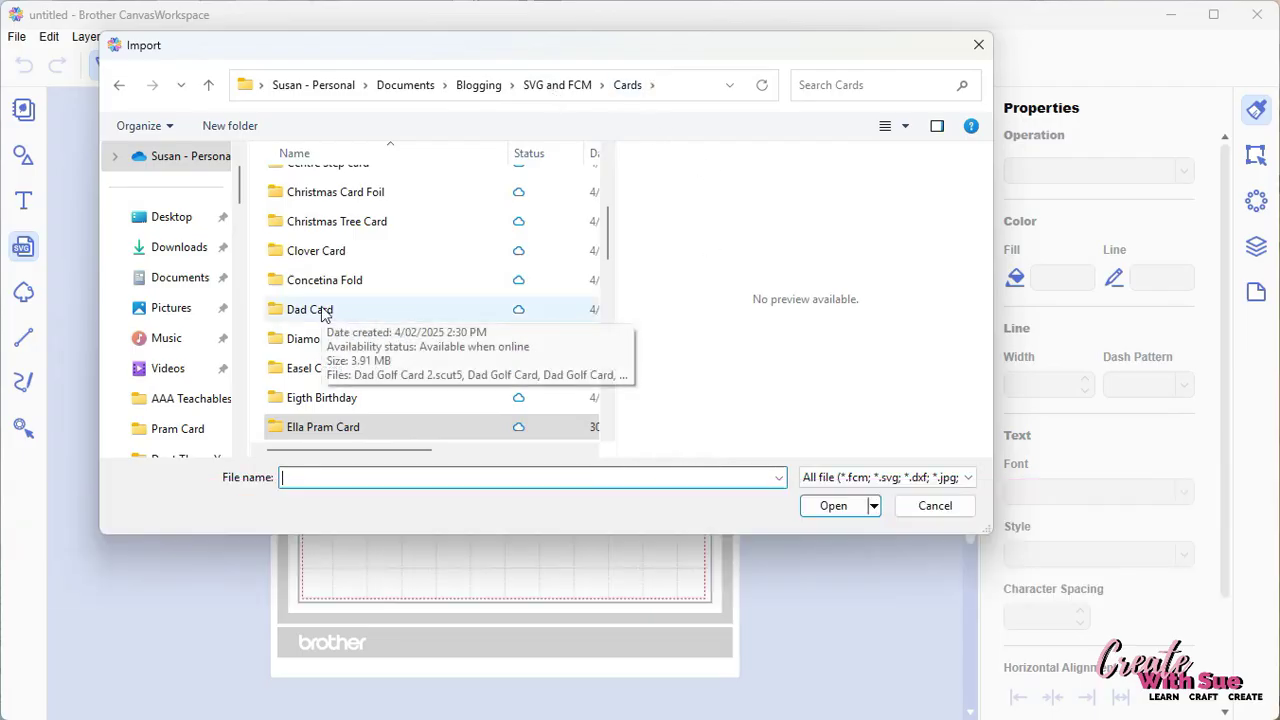
pyautogui.doubleClick(324, 280)
pyautogui.click(322, 215)
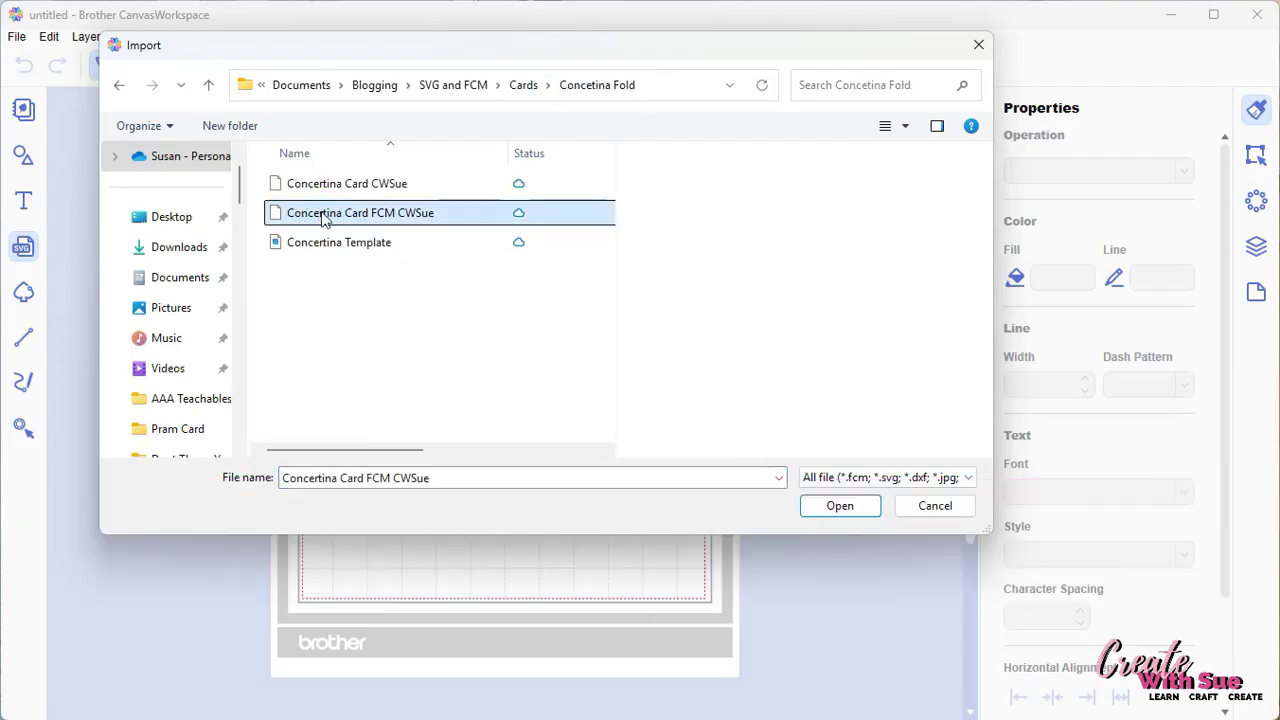
pyautogui.click(840, 505)
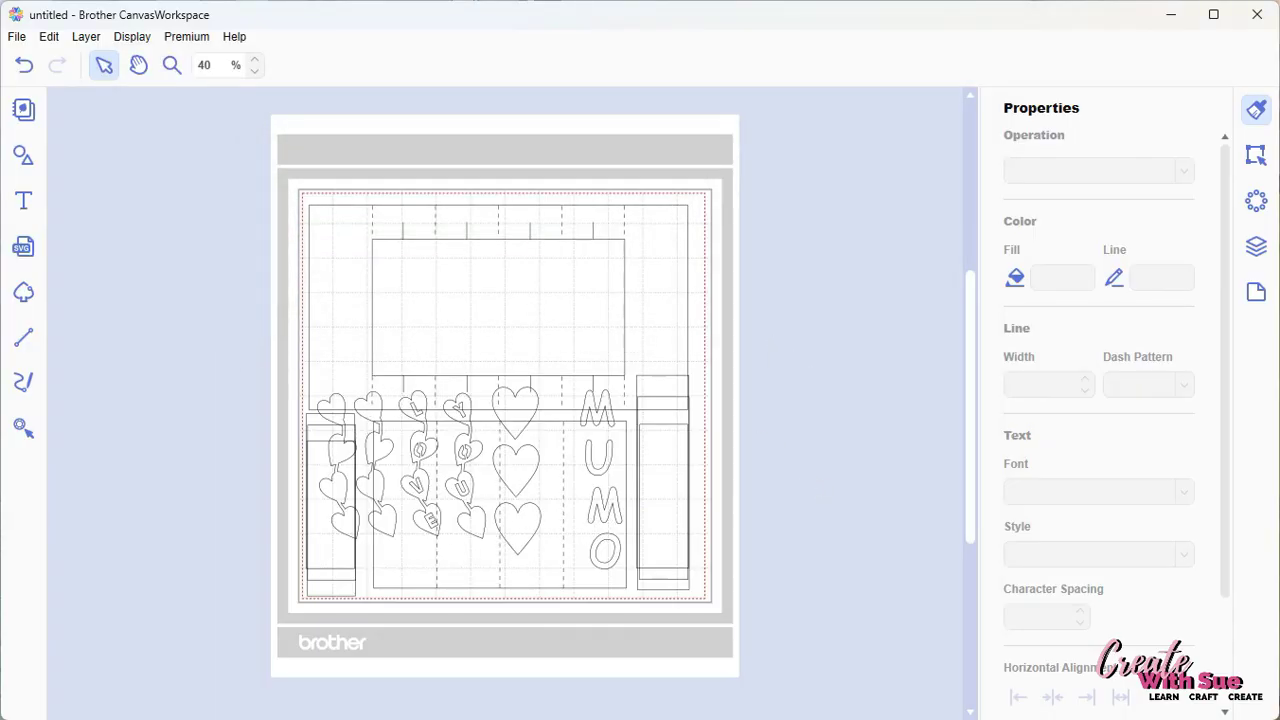
# Open File Explorer at the lower right and go to the Ella Pram Card folder
pyautogui.press('super+e')
pyautogui.moveTo(447, 87); pyautogui.dragTo(450, 186)
pyautogui.moveTo(623, 194); pyautogui.dragTo(1118, 247)
pyautogui.scroll(-3, 694, 518)
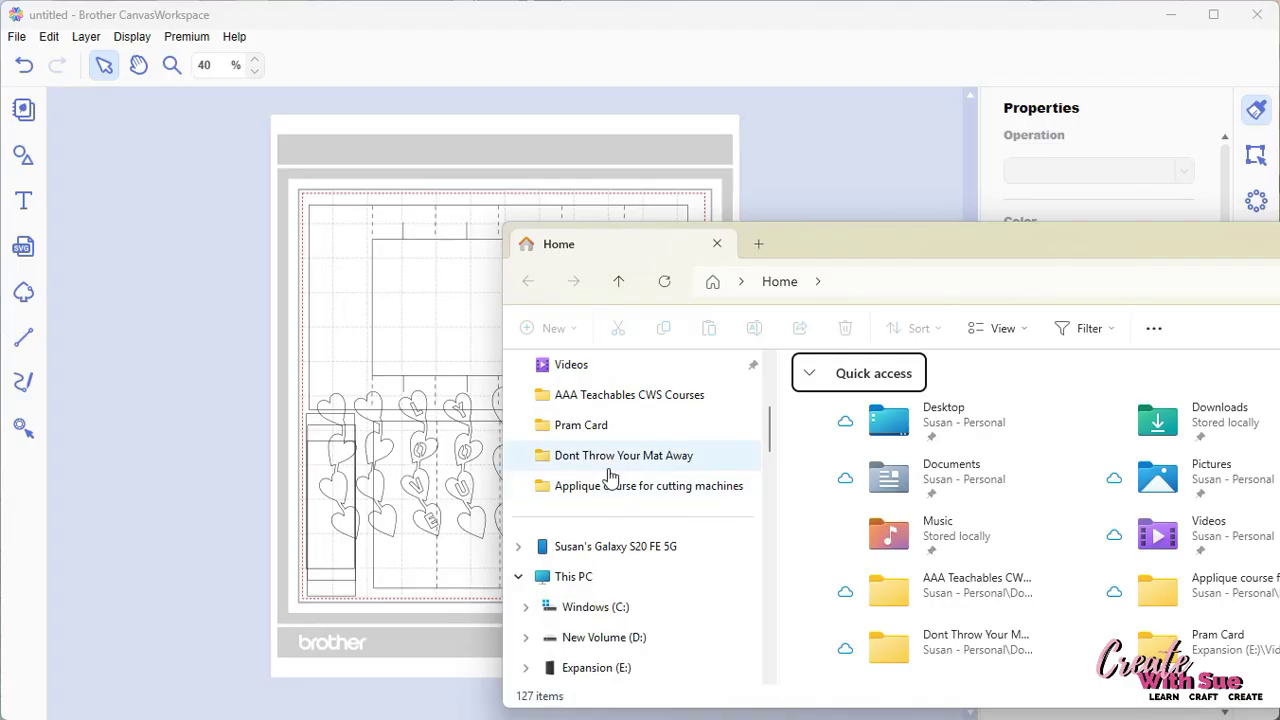
pyautogui.click(590, 428)
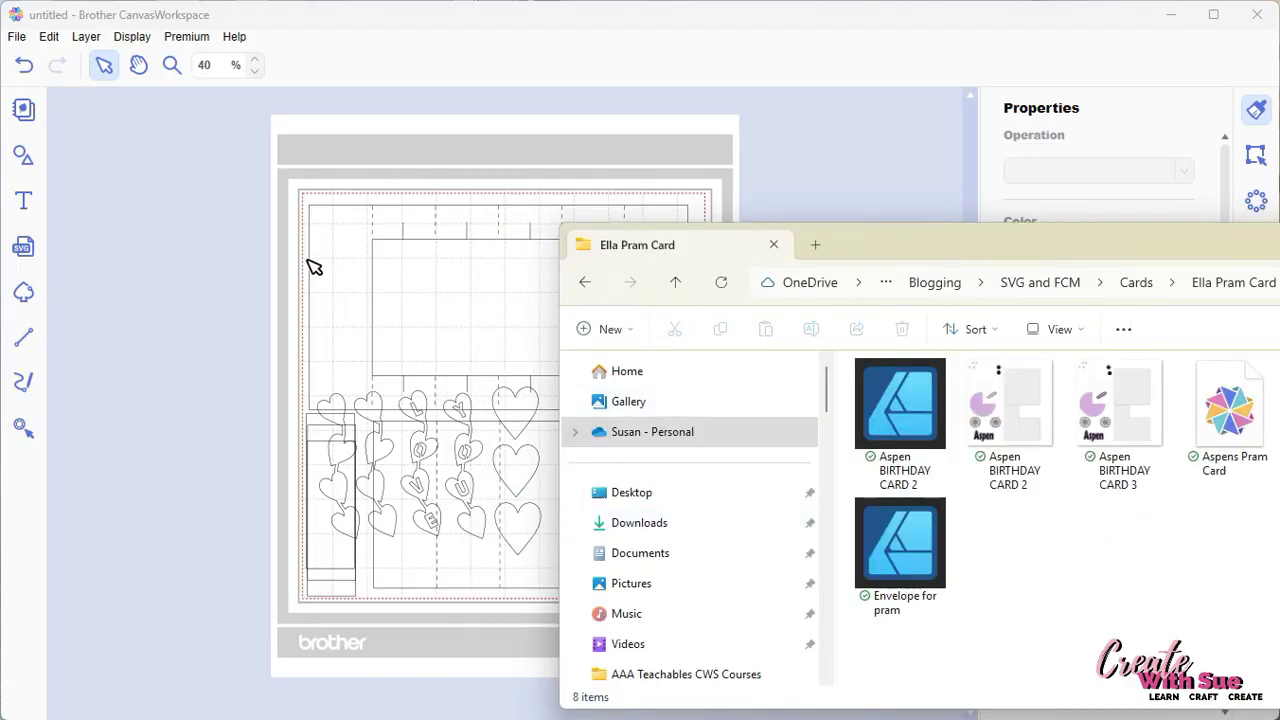
# Start a new blank CanvasWorkspace project, discarding the concertina card without saving
pyautogui.click(267, 264)
pyautogui.click(17, 36)
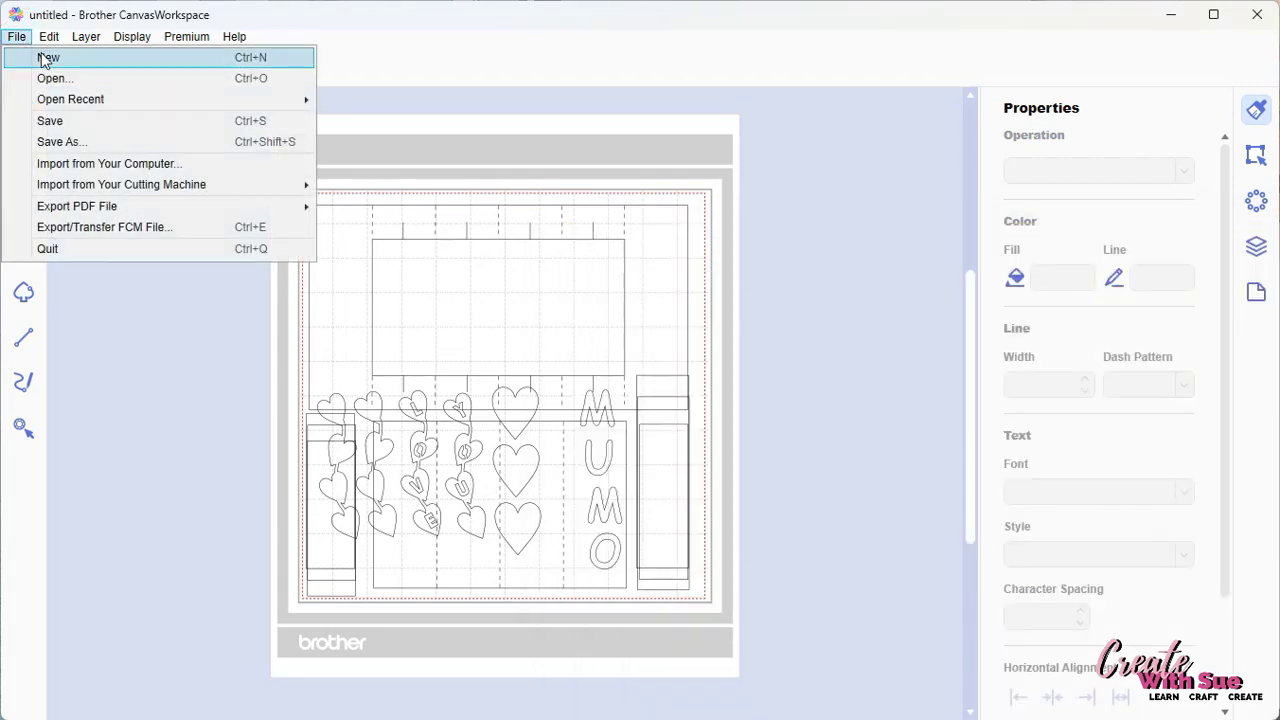
pyautogui.click(47, 58)
pyautogui.click(690, 410)
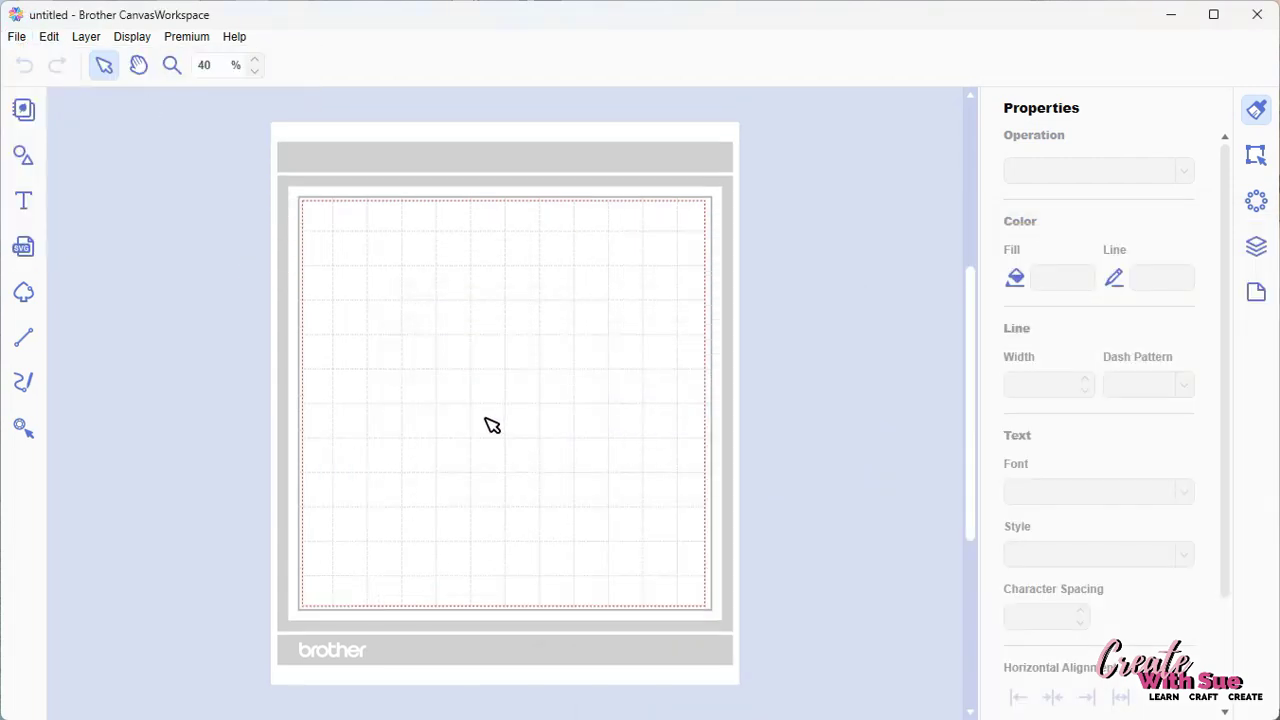
# Zoom the mat in one step and reposition the Ella Pram Card folder window in front
pyautogui.click(253, 59)
pyautogui.hotkey('alt', 'Tab')
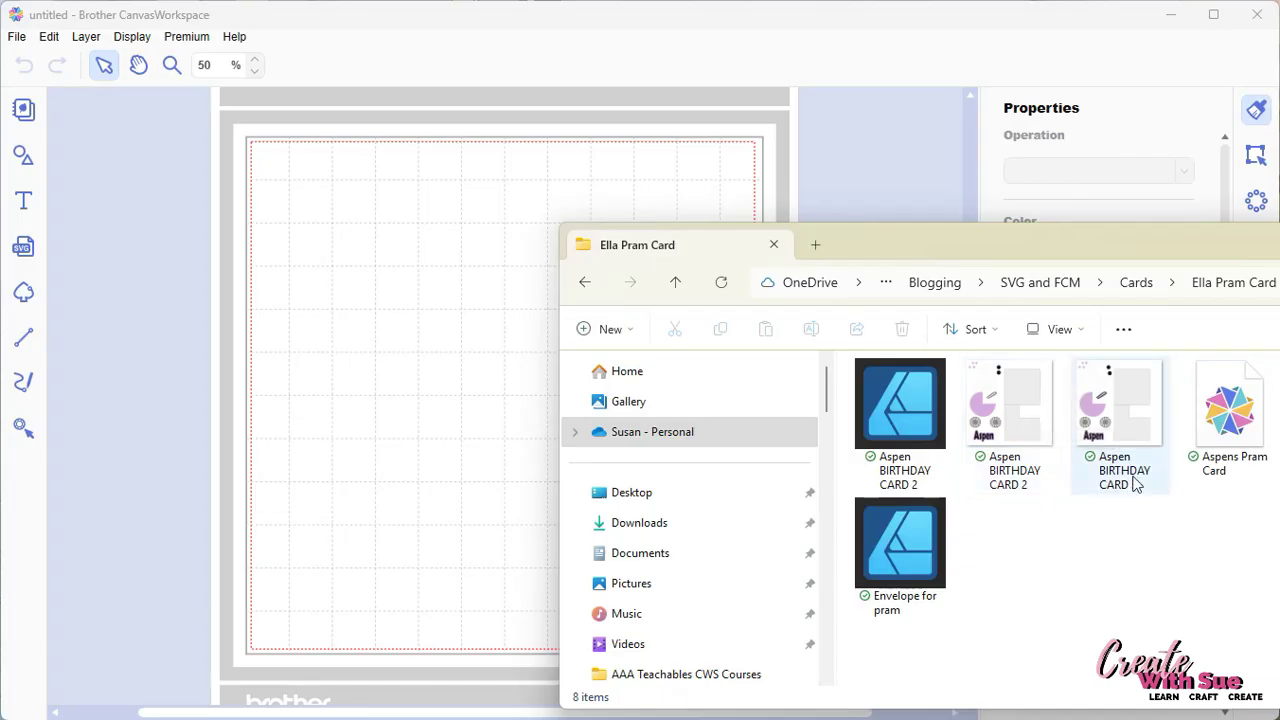
pyautogui.moveTo(1127, 245); pyautogui.dragTo(873, 246)
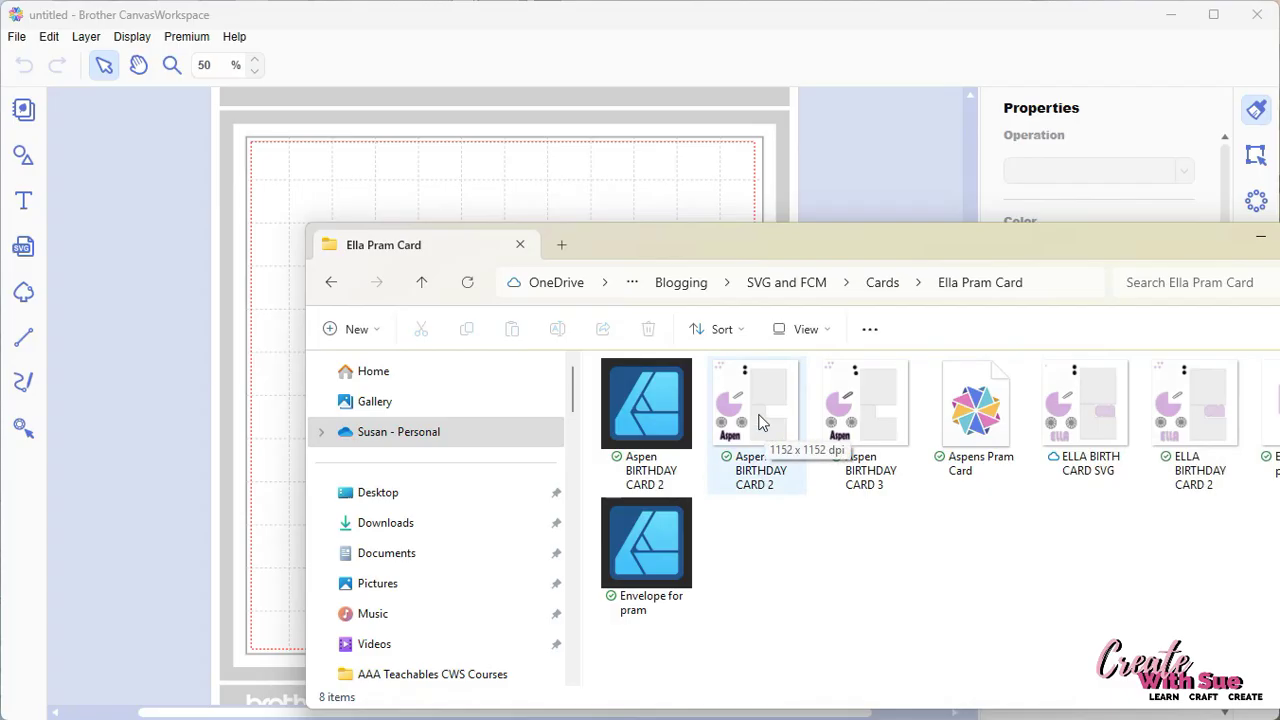
pyautogui.moveTo(975, 425)
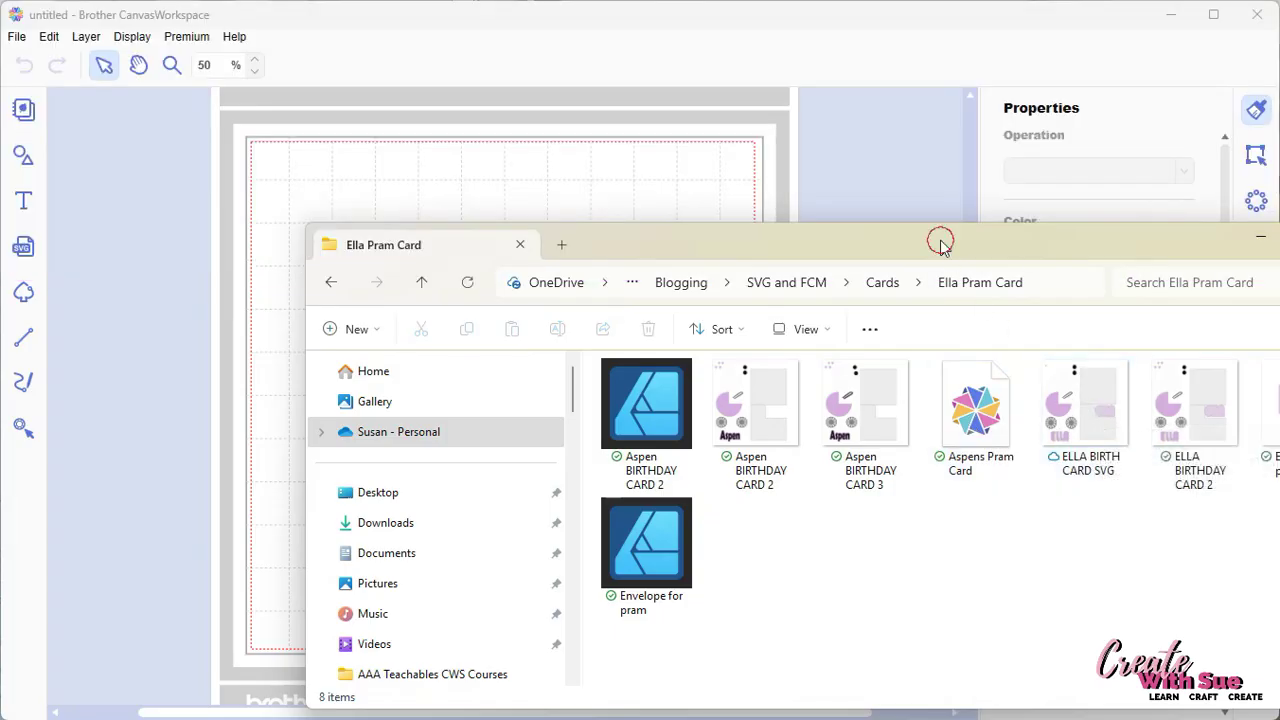
pyautogui.moveTo(940, 244); pyautogui.dragTo(1110, 391)
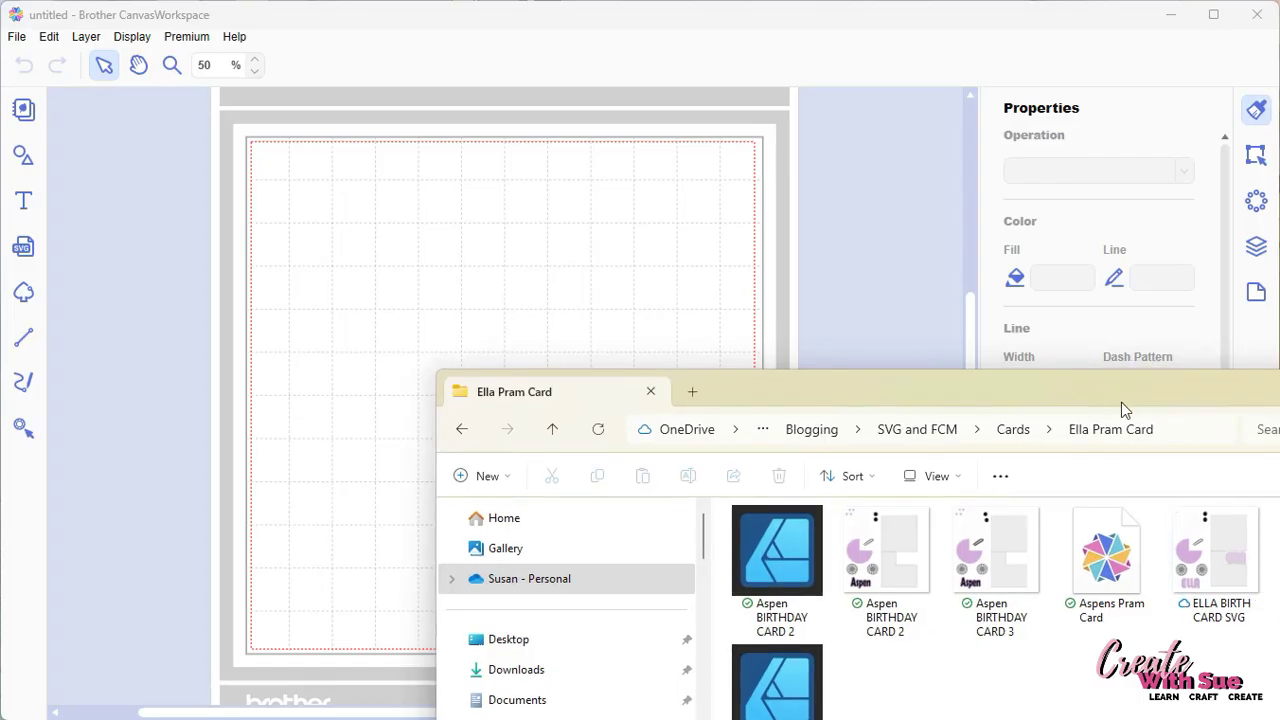
# Drag ELLA BIRTH CARD SVG from Explorer onto the mat, then close the Explorer window
pyautogui.click(1205, 555)
pyautogui.moveTo(1205, 553); pyautogui.dragTo(404, 235)
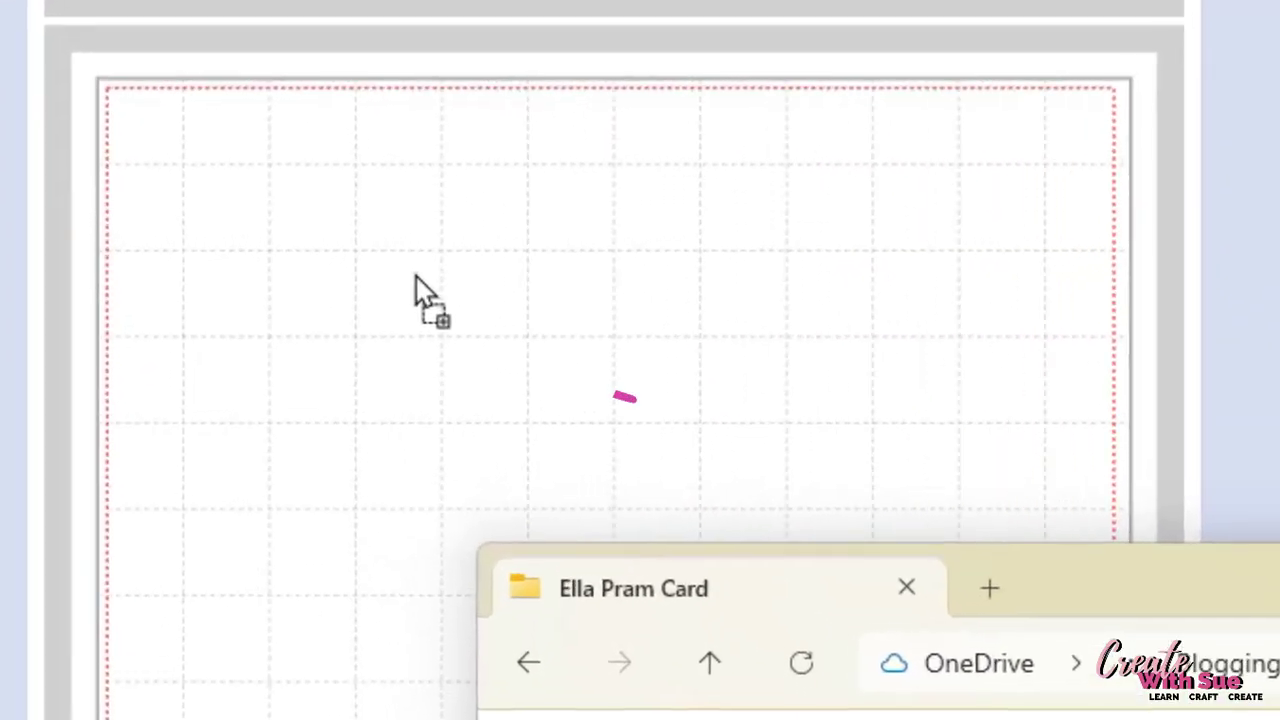
pyautogui.moveTo(416, 276); pyautogui.dragTo(419, 278)
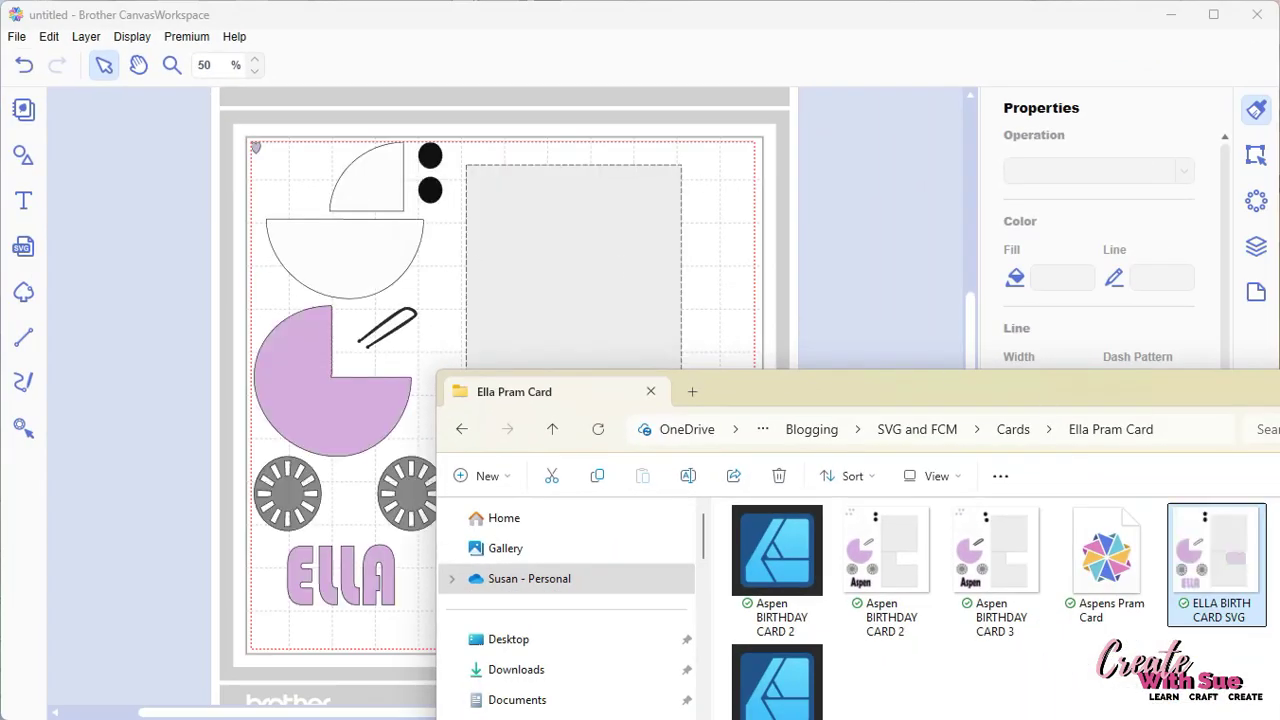
pyautogui.hotkey('alt', 'F4')
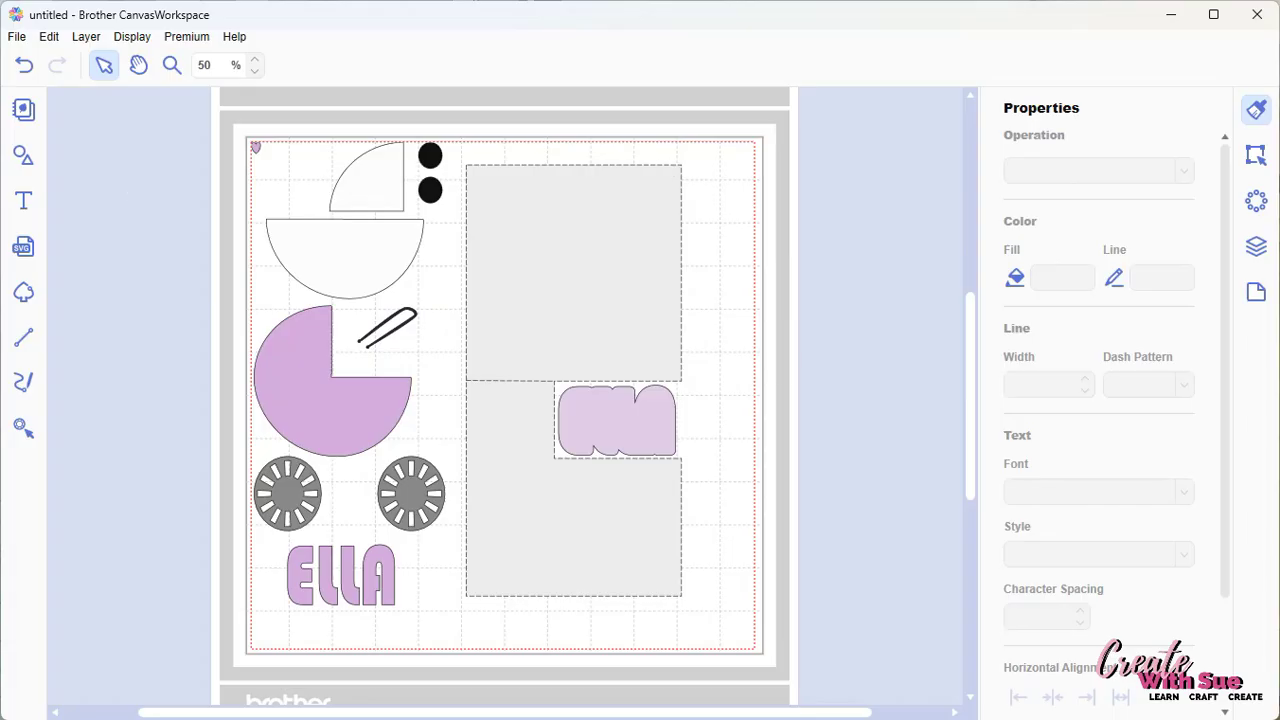
pyautogui.click(17, 36)
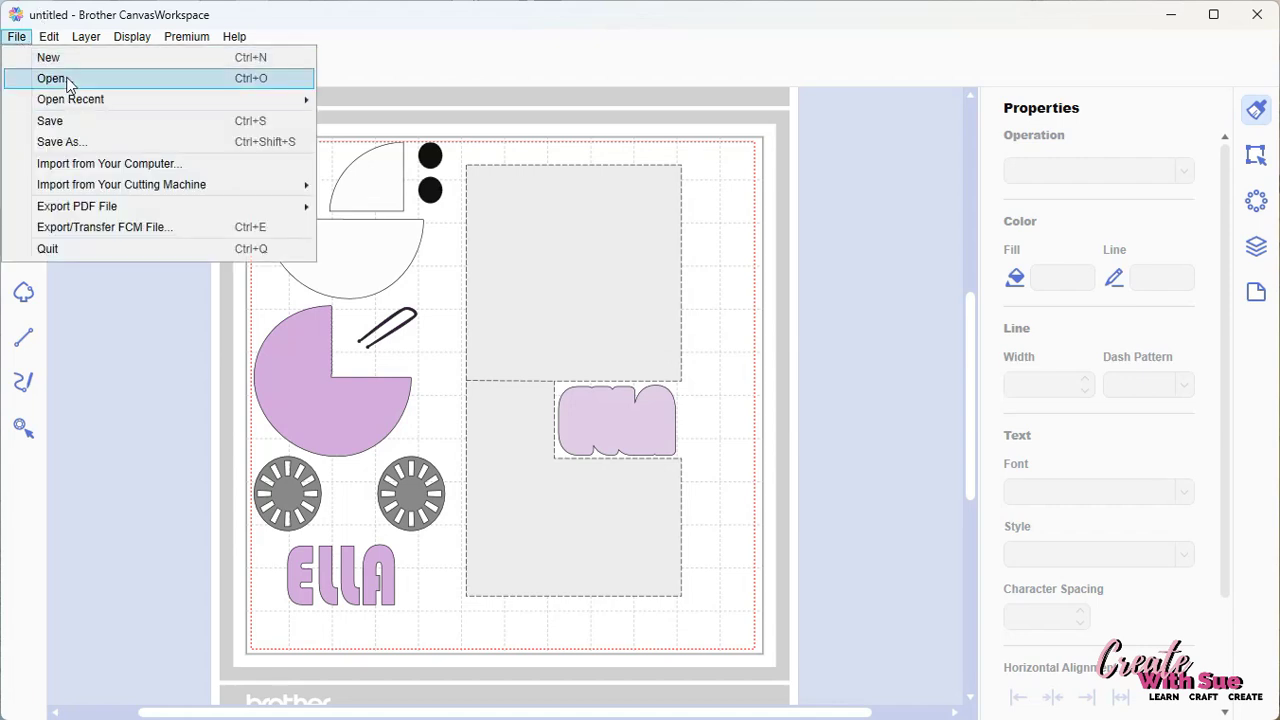
# Start a new project without saving the pram design and return Explorer to the Cards folder
pyautogui.click(64, 60)
pyautogui.click(686, 406)
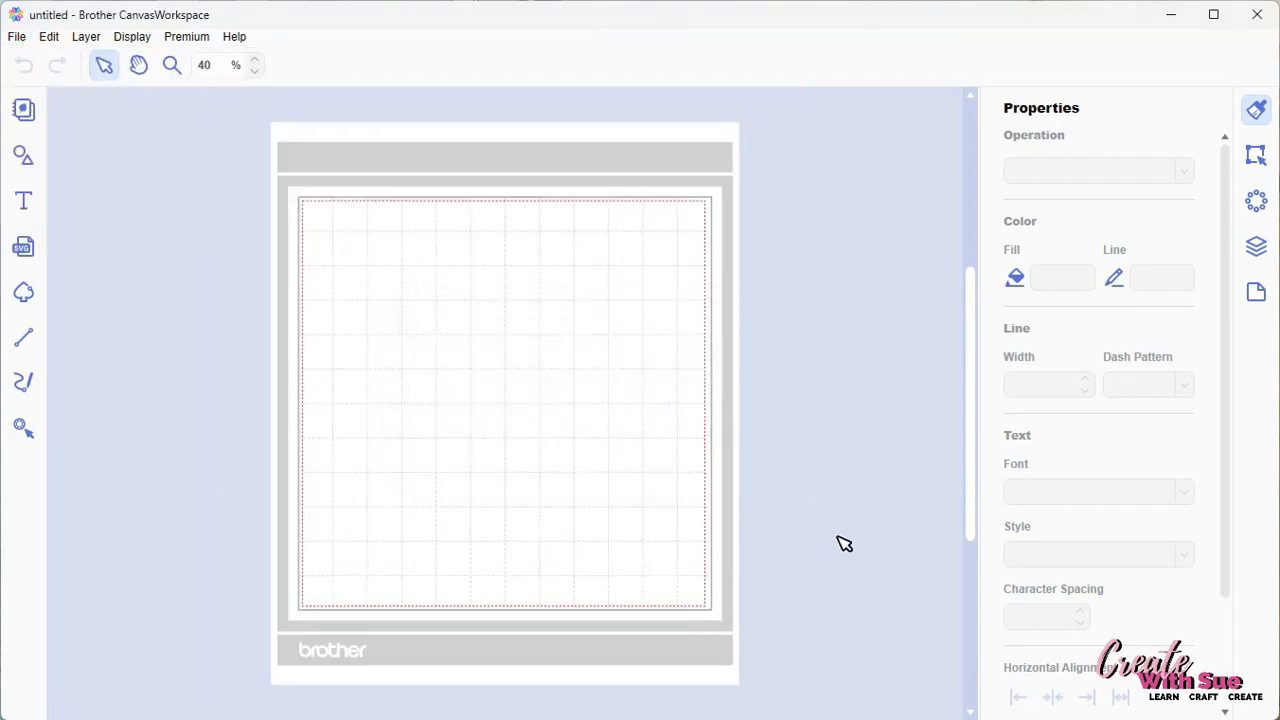
pyautogui.hotkey('alt', 'Tab')
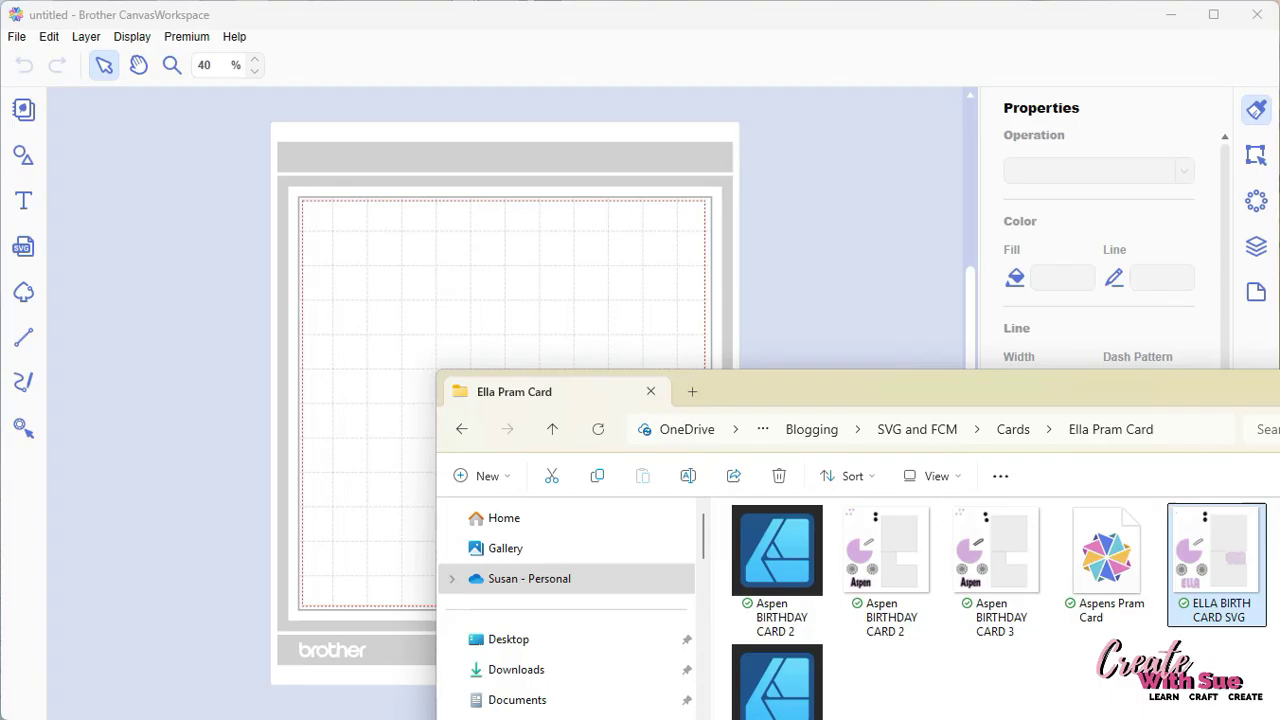
pyautogui.click(899, 562)
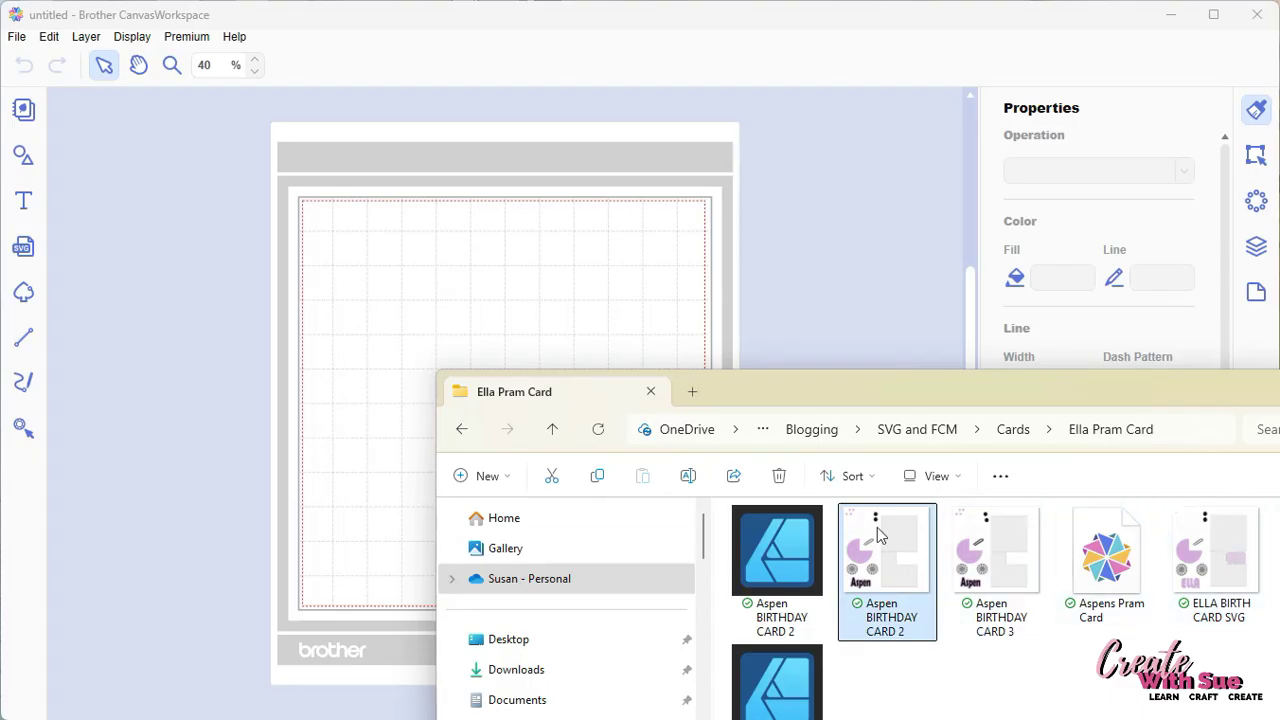
pyautogui.click(1008, 431)
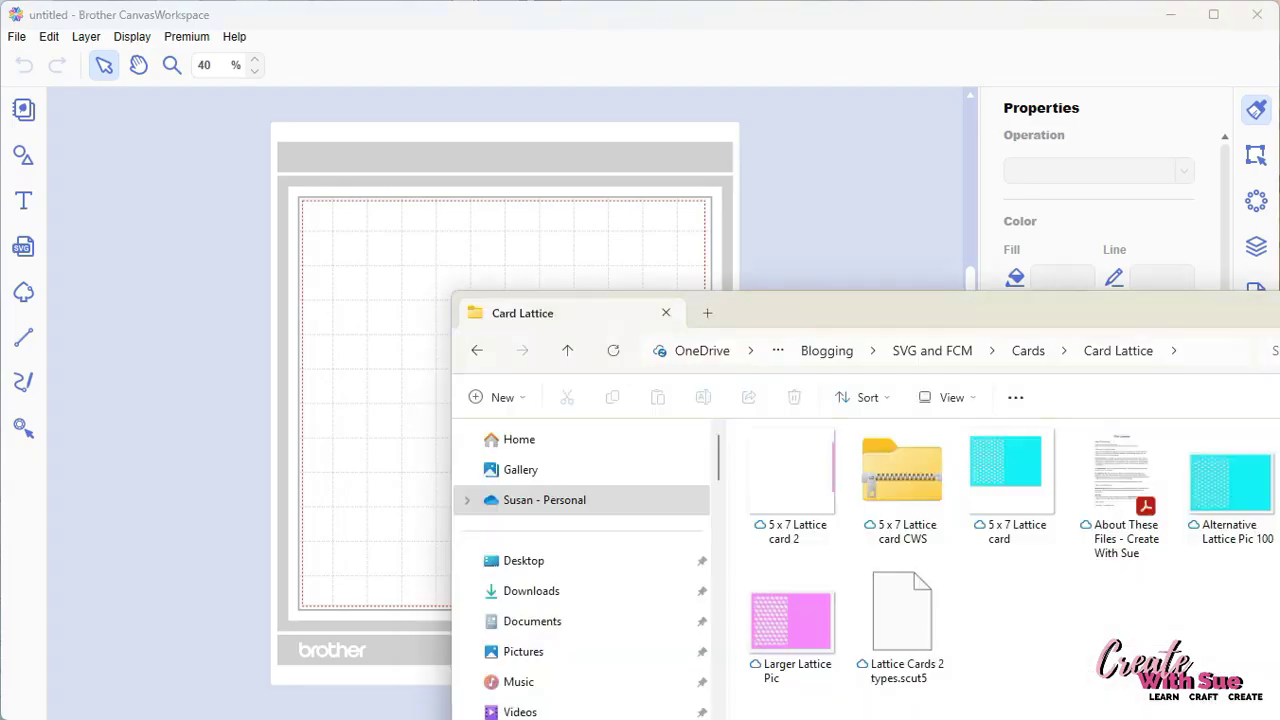
# Drag Larger Lattice Pic from Card Lattice onto the mat and settle it near the top left
pyautogui.moveTo(792, 620); pyautogui.dragTo(342, 303)
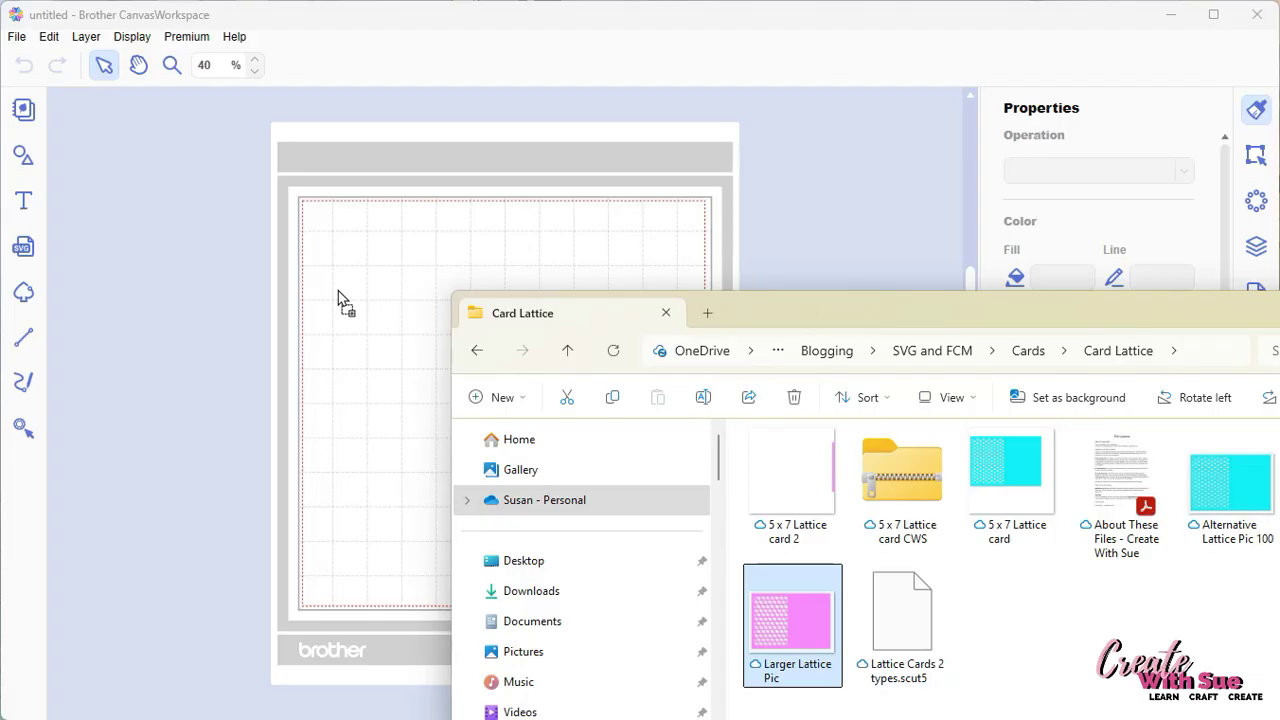
pyautogui.moveTo(338, 291); pyautogui.dragTo(355, 294)
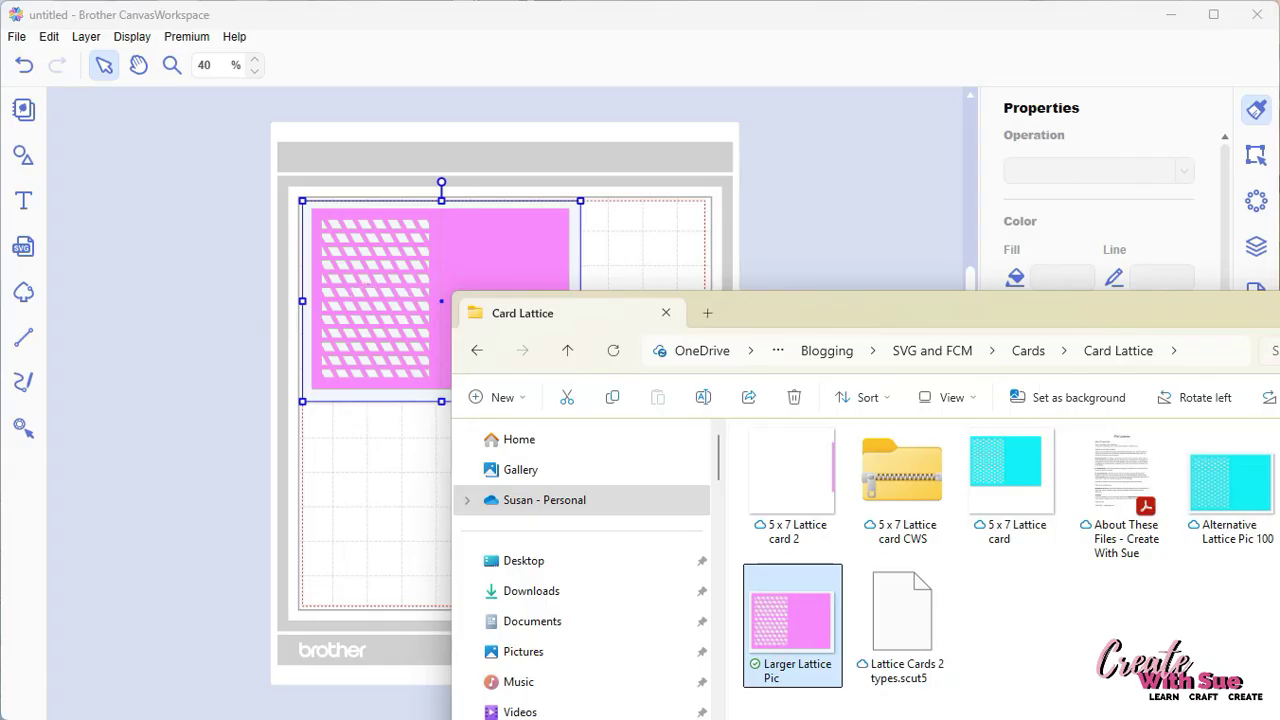
pyautogui.moveTo(451, 334); pyautogui.dragTo(525, 345)
pyautogui.click(1256, 246)
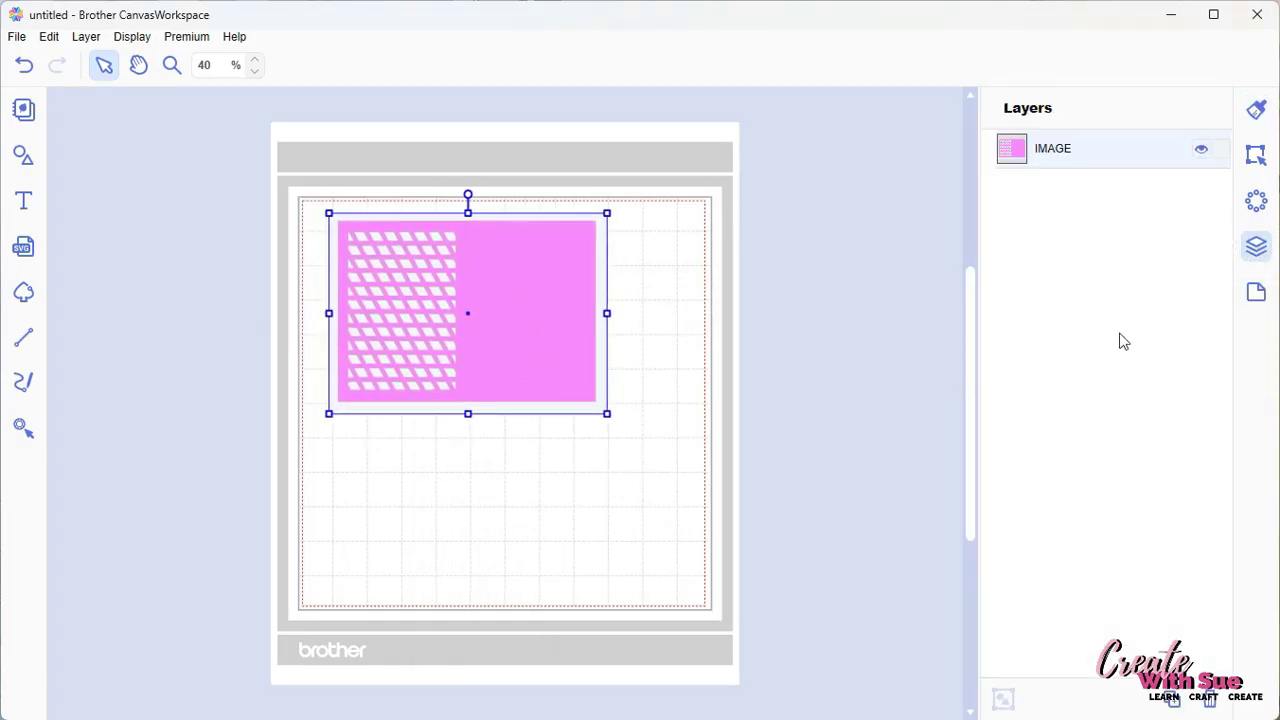
pyautogui.click(1256, 110)
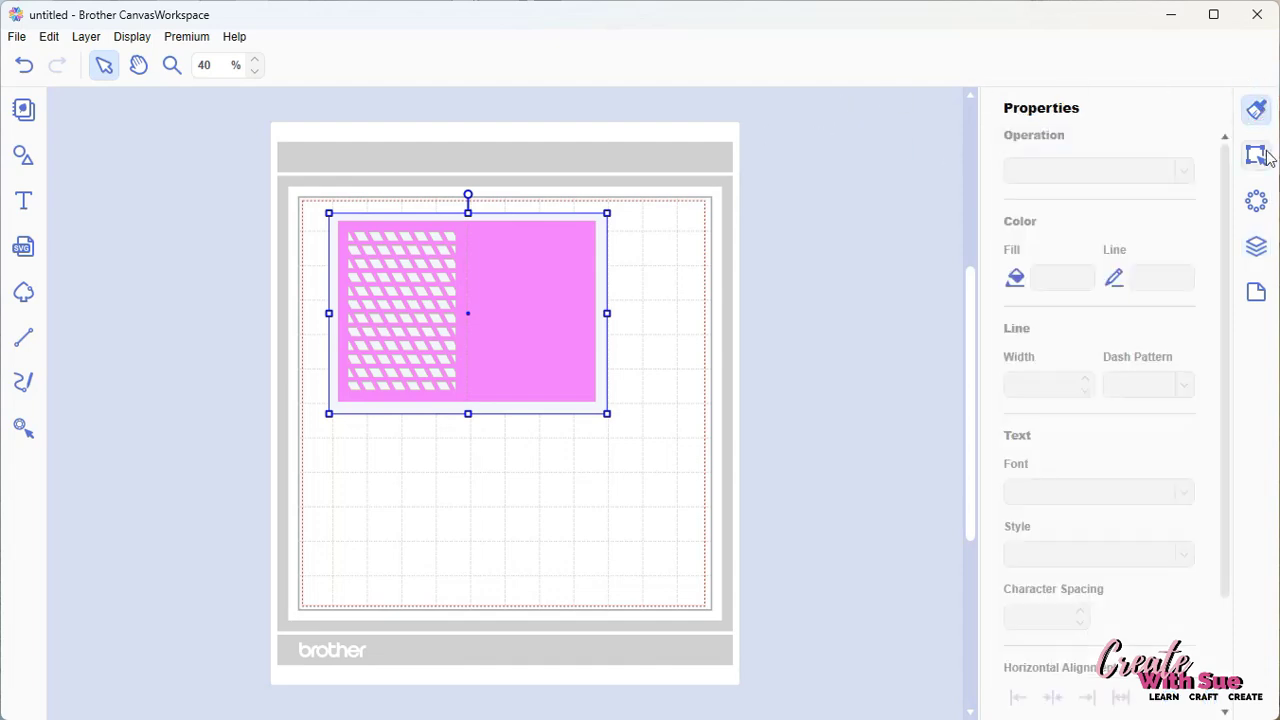
pyautogui.click(1264, 157)
pyautogui.click(1258, 201)
pyautogui.click(1258, 246)
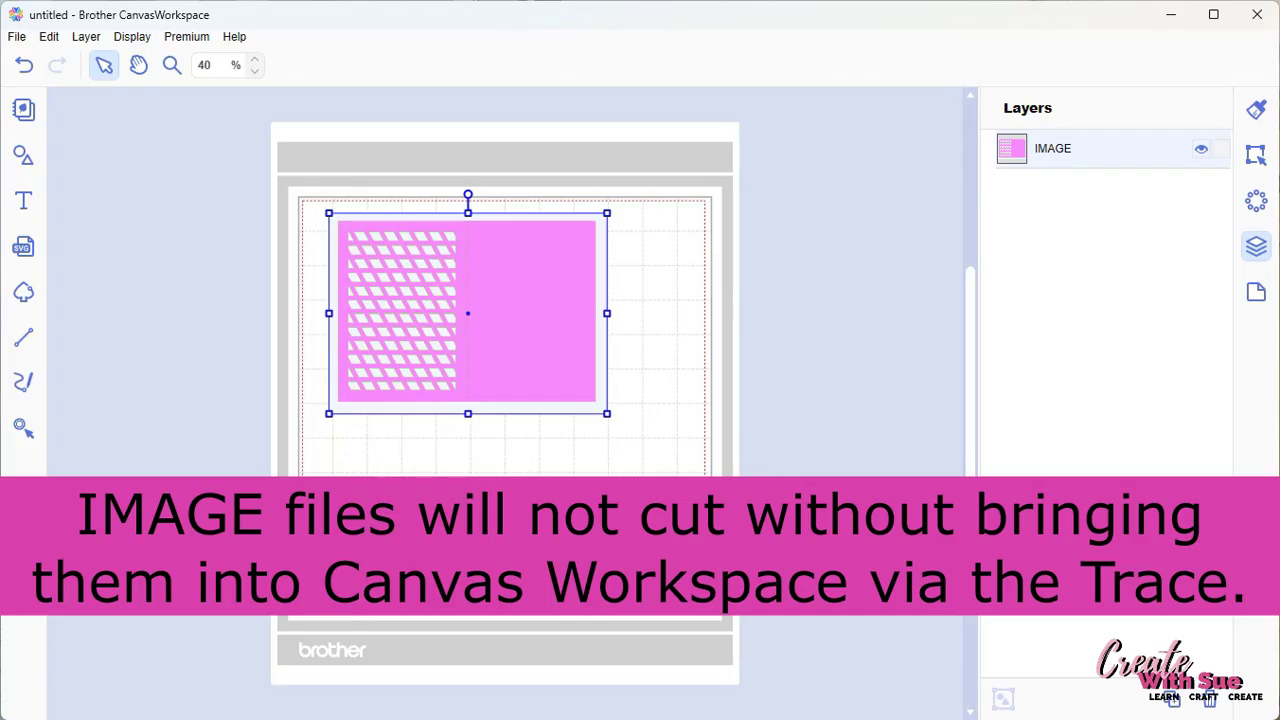
pyautogui.click(22, 157)
# Add a square shape and place it below the pink image, keeping the layer named SHAPE
pyautogui.click(115, 180)
pyautogui.moveTo(600, 257); pyautogui.dragTo(643, 477)
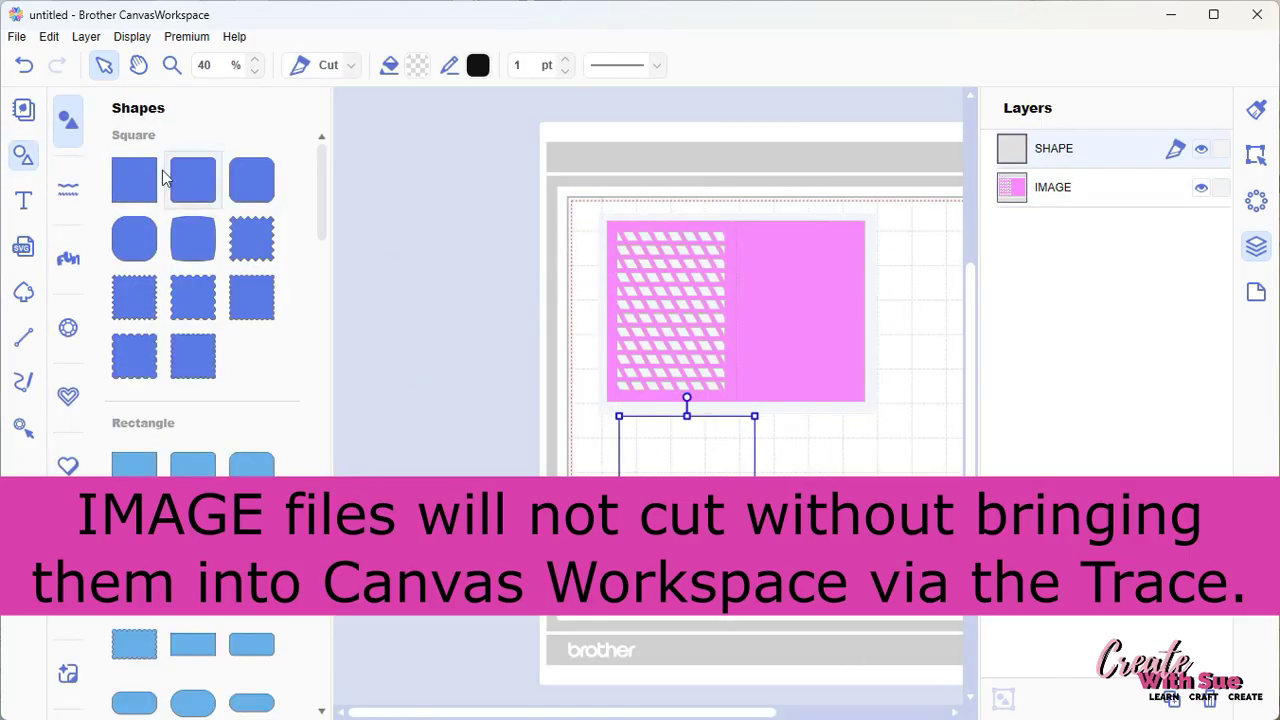
pyautogui.click(24, 157)
pyautogui.doubleClick(1054, 150)
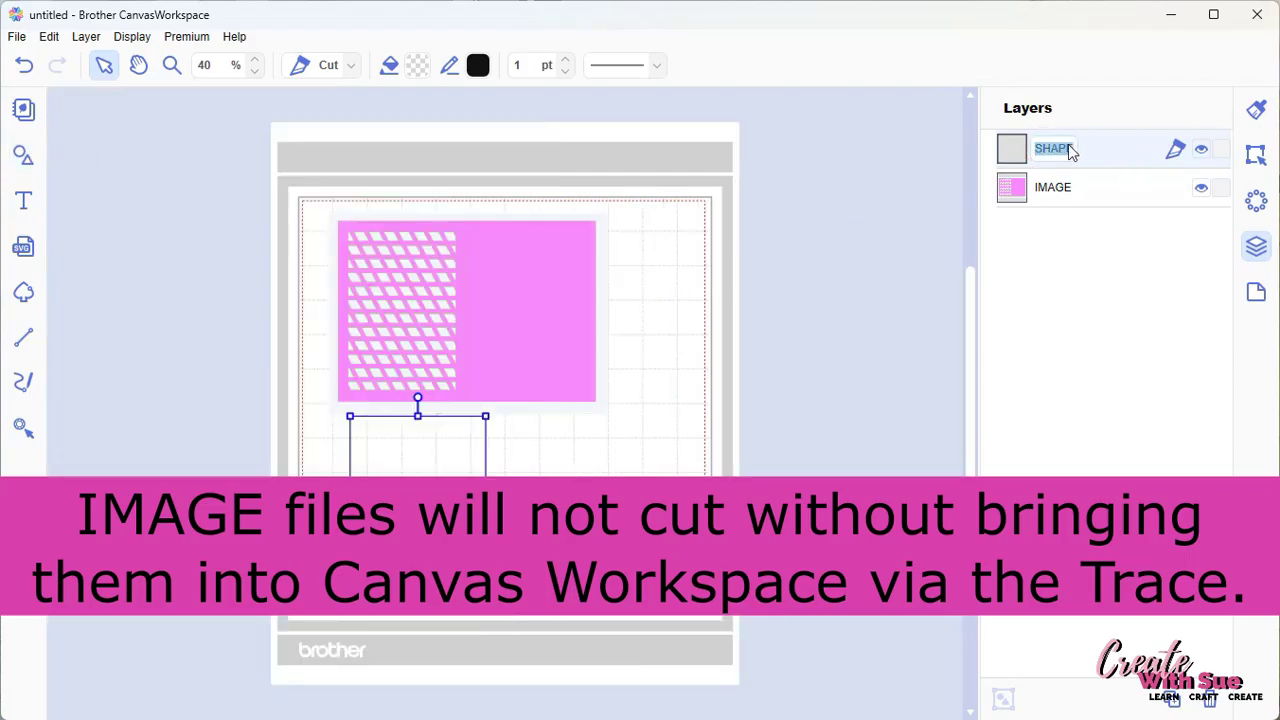
pyautogui.press('Return')
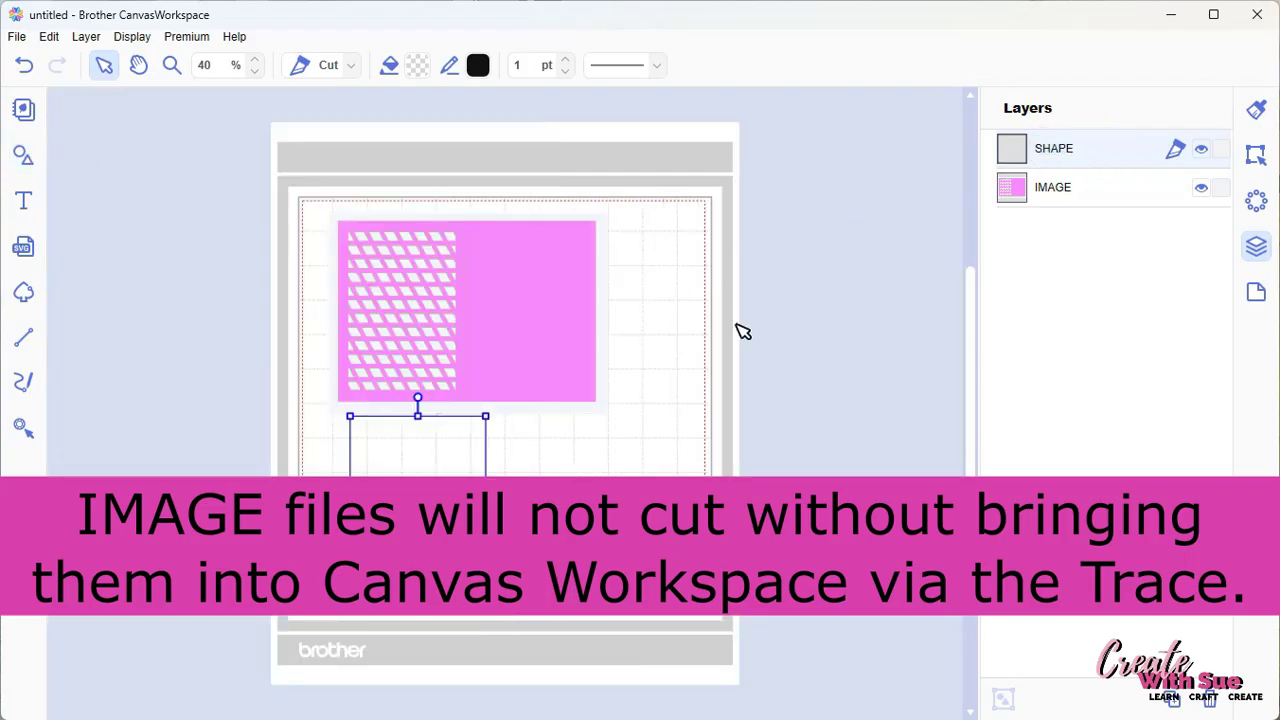
# Fill the square with dark blue
pyautogui.click(1256, 108)
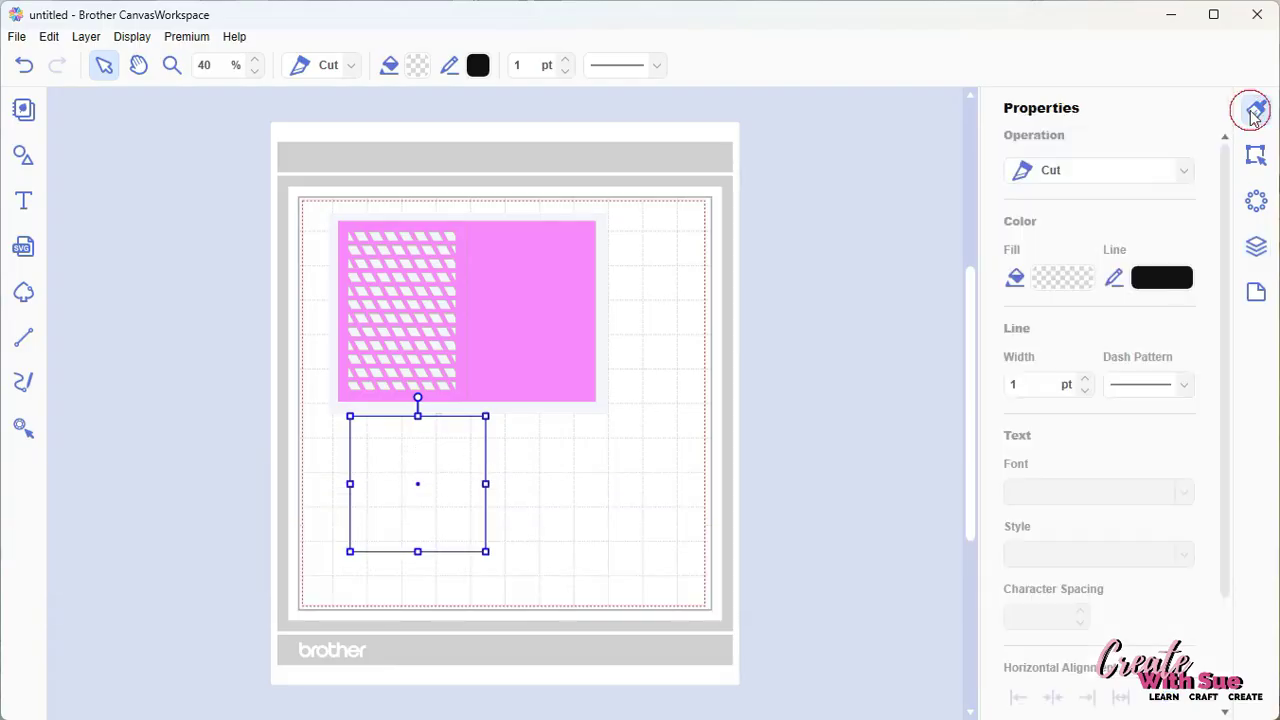
pyautogui.click(1015, 277)
pyautogui.click(499, 353)
pyautogui.click(789, 496)
pyautogui.moveTo(421, 494)
pyautogui.mouseDown()
pyautogui.moveTo(443, 514)
pyautogui.moveTo(451, 506)
pyautogui.moveTo(428, 504)
pyautogui.mouseUp()
pyautogui.click(1256, 246)
# Delete the pink lattice image and move the blue square to the mat's top left
pyautogui.moveTo(503, 277)
pyautogui.mouseDown()
pyautogui.moveTo(586, 291)
pyautogui.moveTo(512, 282)
pyautogui.mouseUp()
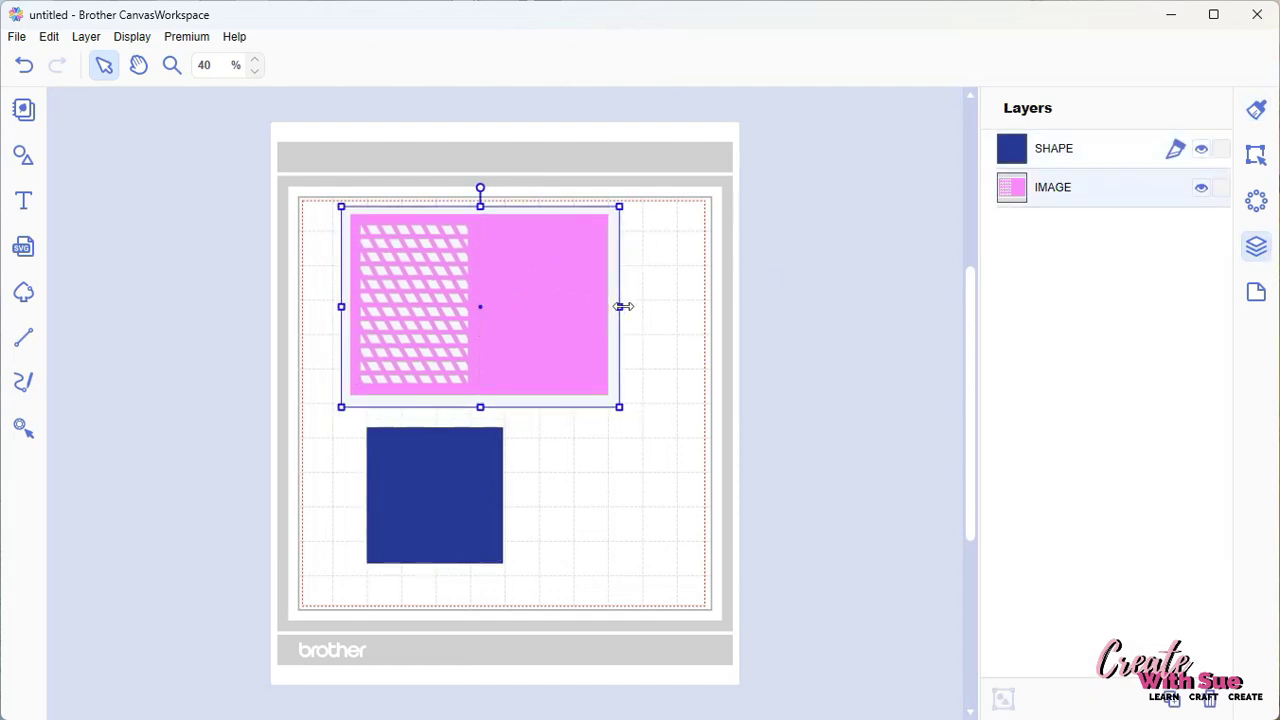
pyautogui.click(690, 310)
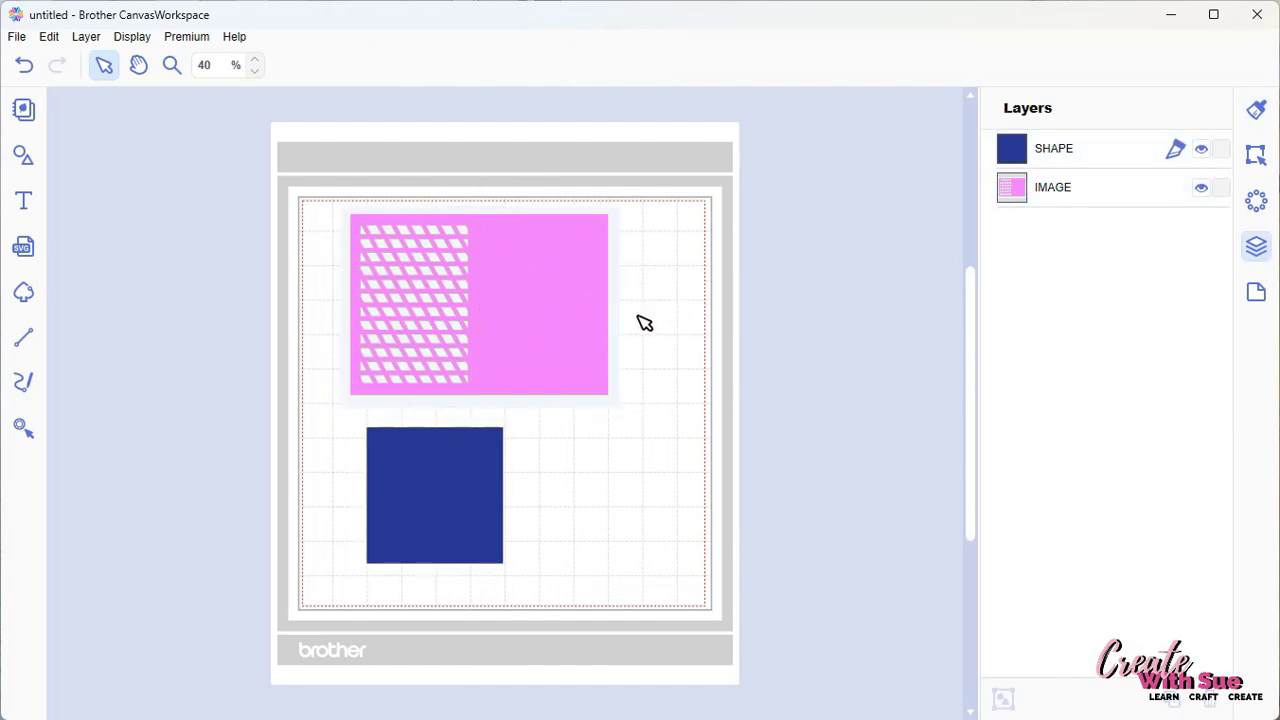
pyautogui.click(556, 332)
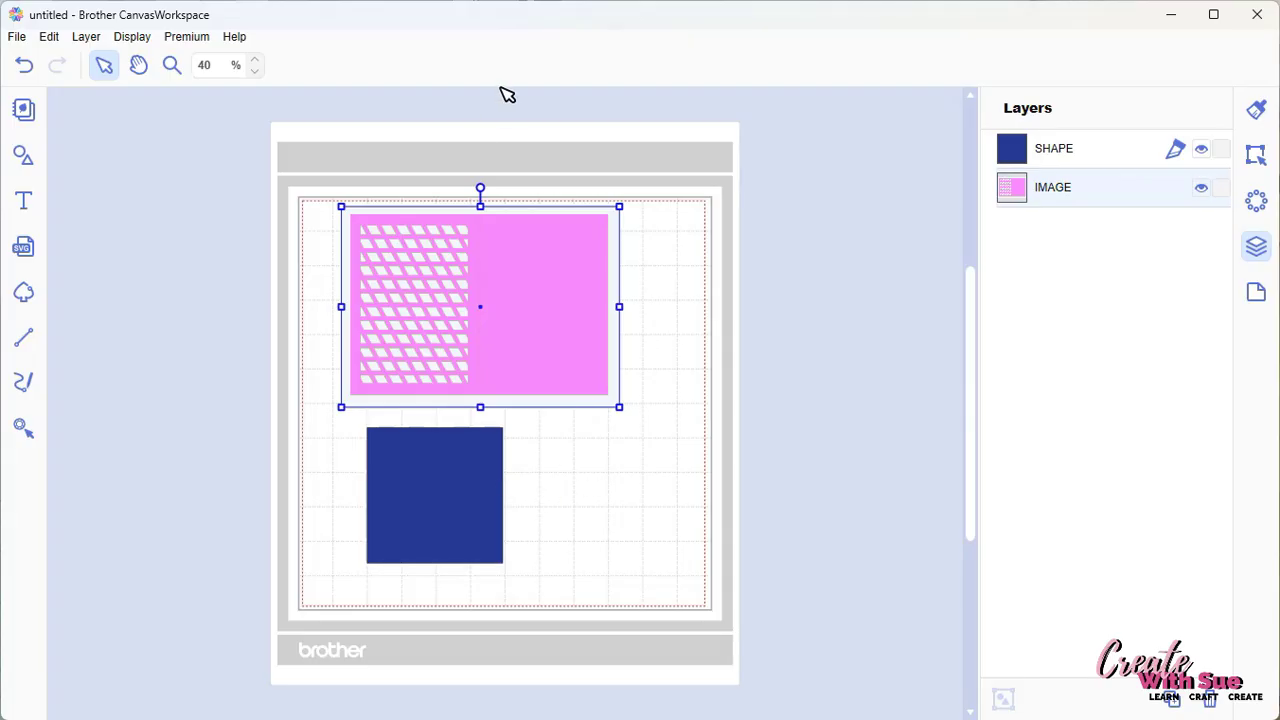
pyautogui.rightClick(543, 266)
pyautogui.click(514, 379)
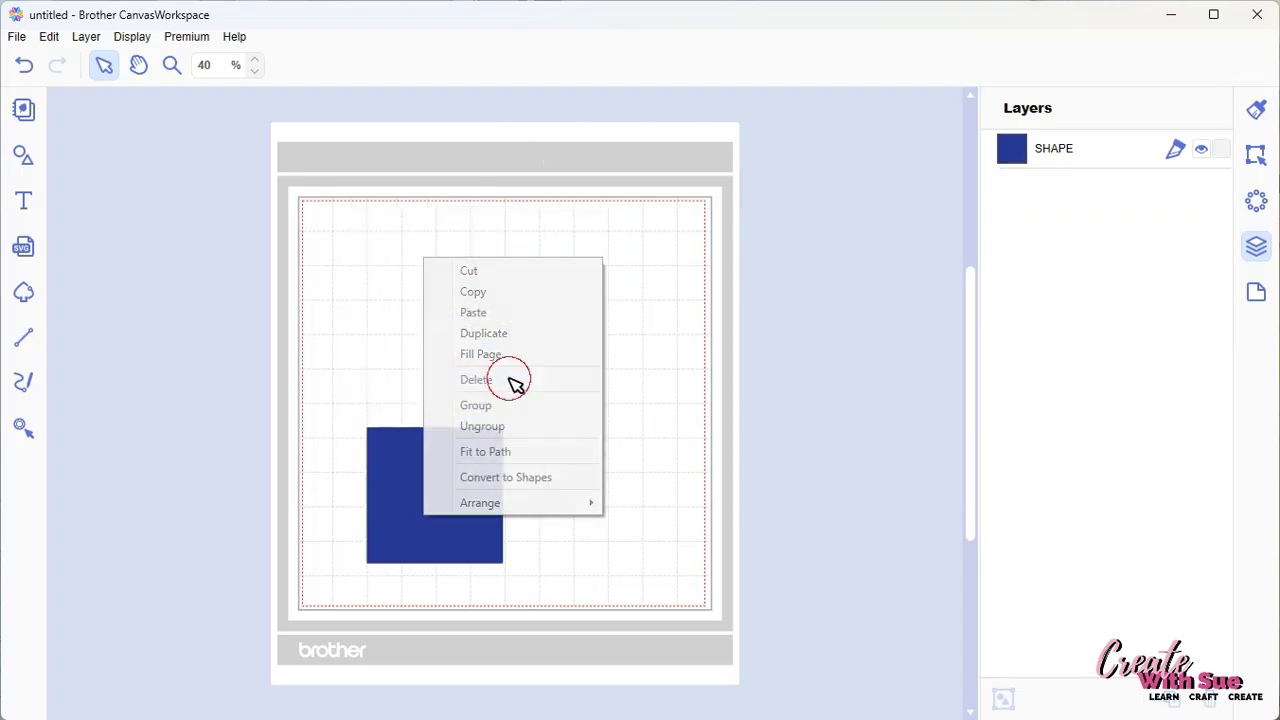
pyautogui.moveTo(477, 516); pyautogui.dragTo(466, 337)
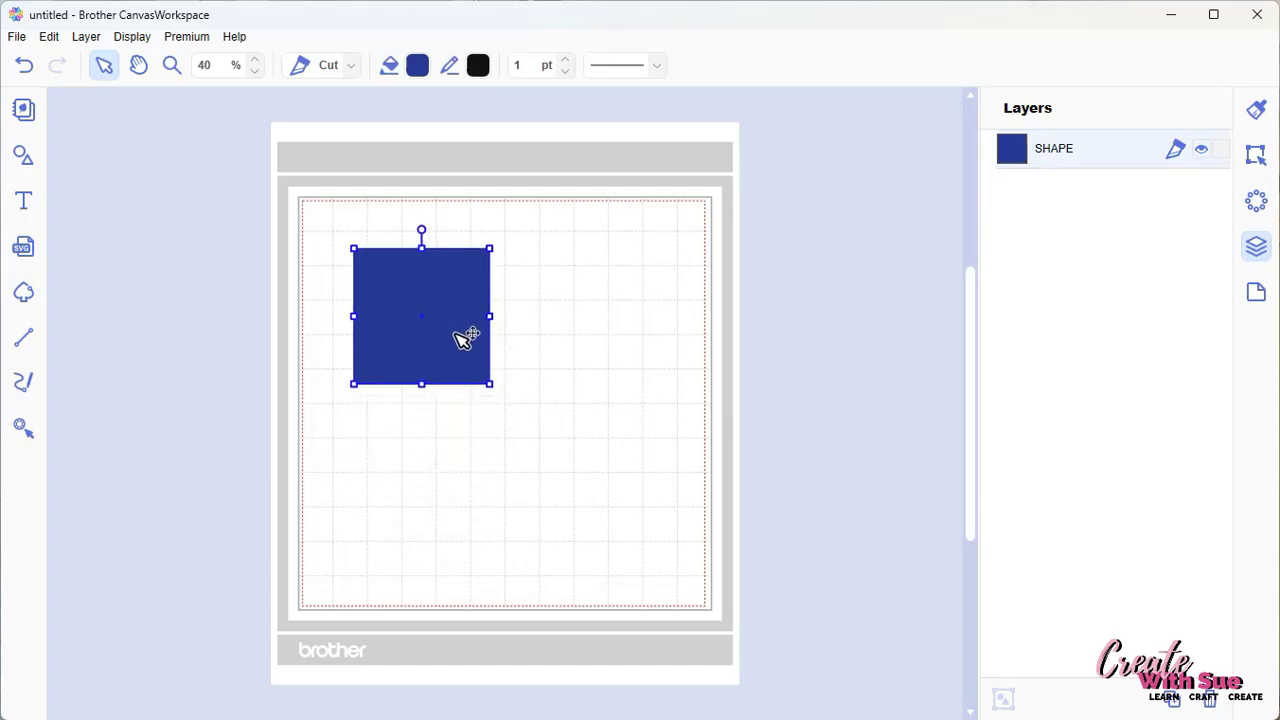
pyautogui.click(569, 389)
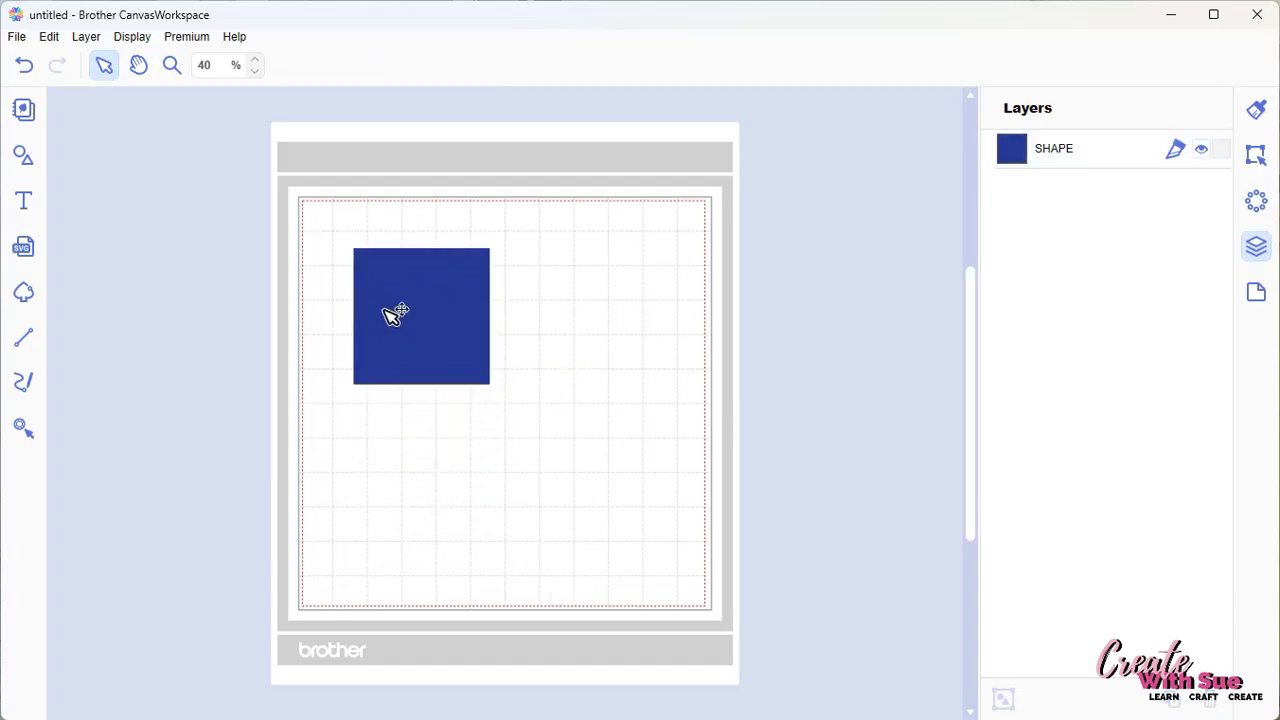
# Export the design to the computer as the FCM file 'square FCM'
pyautogui.click(17, 36)
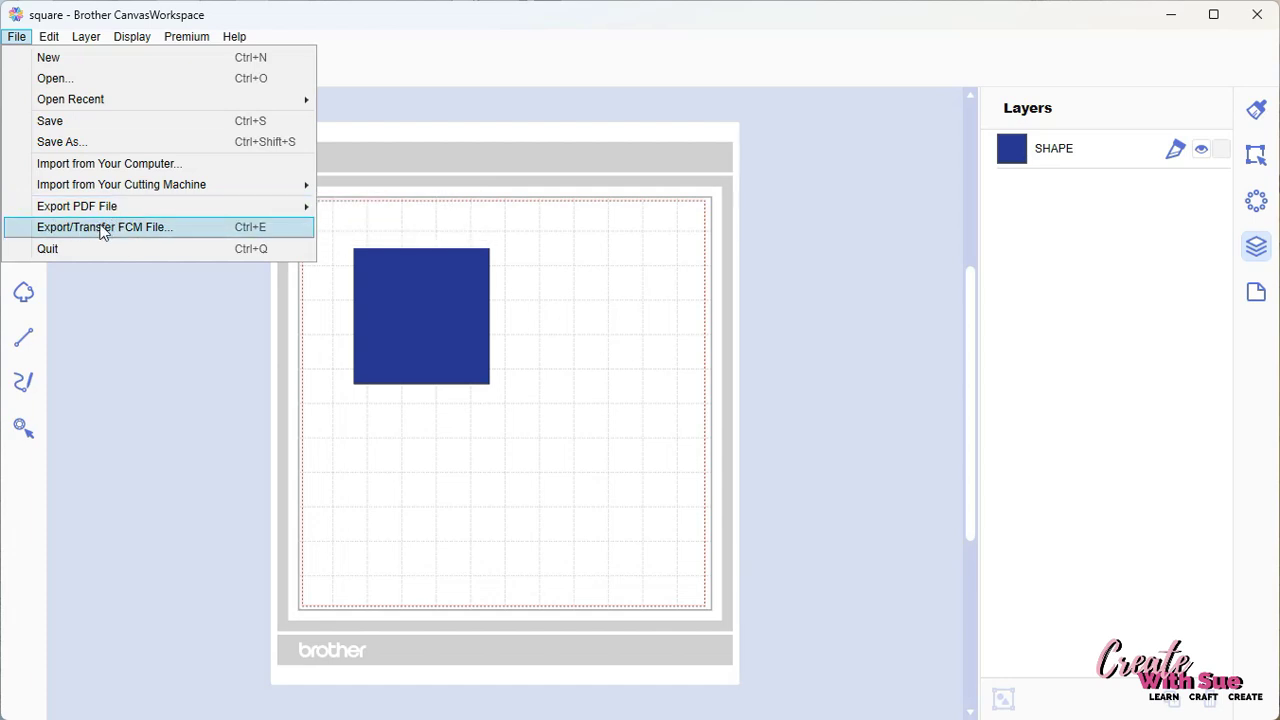
pyautogui.click(138, 230)
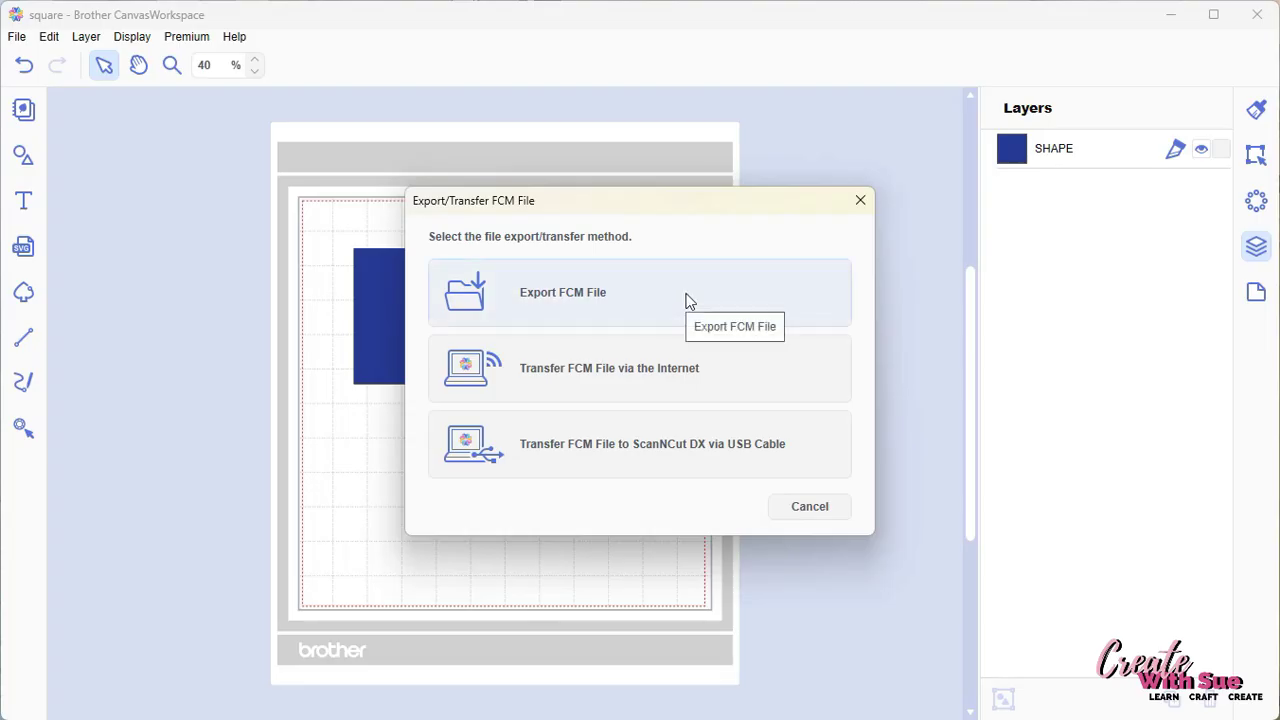
pyautogui.click(608, 291)
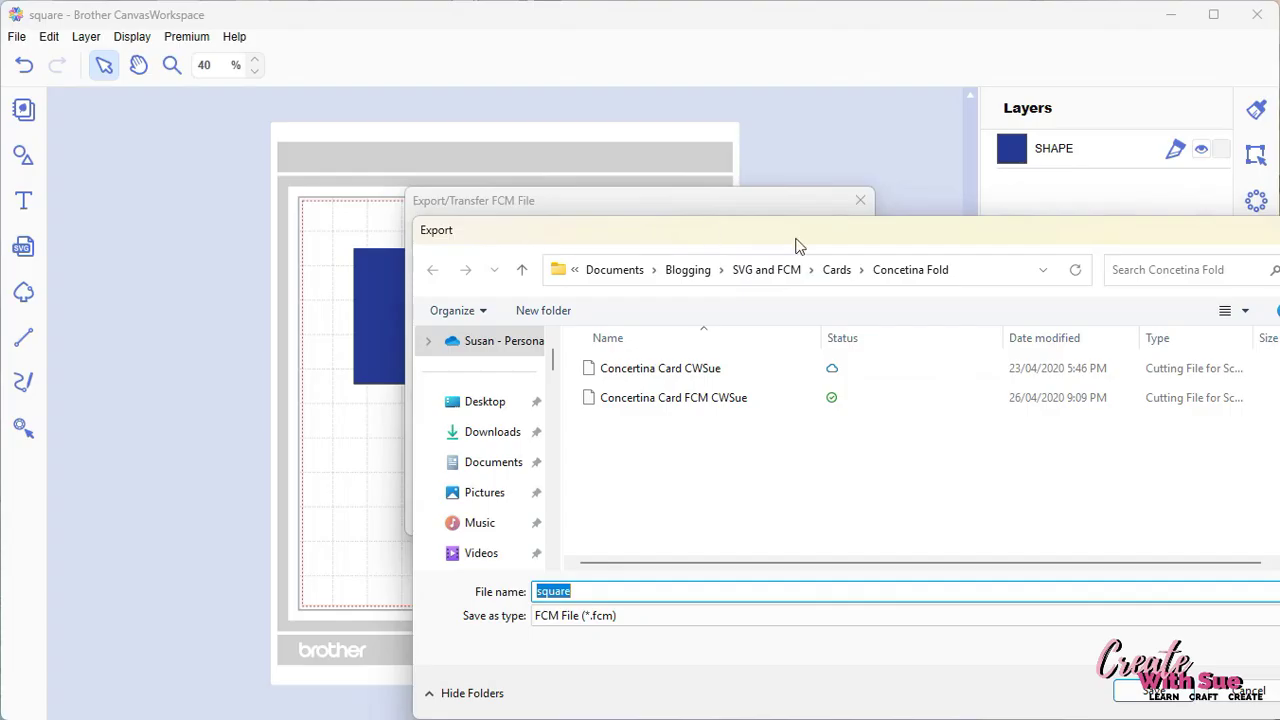
pyautogui.moveTo(868, 246); pyautogui.dragTo(847, 229)
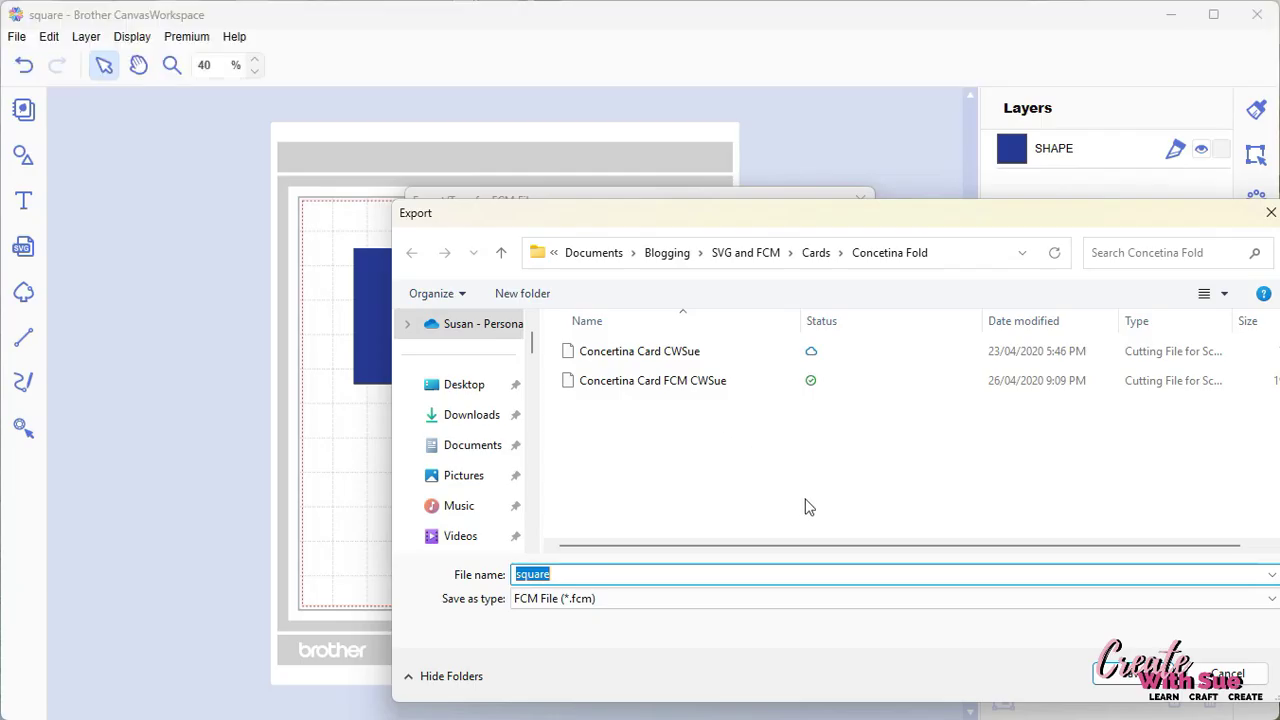
pyautogui.click(574, 576)
pyautogui.write('FCM')
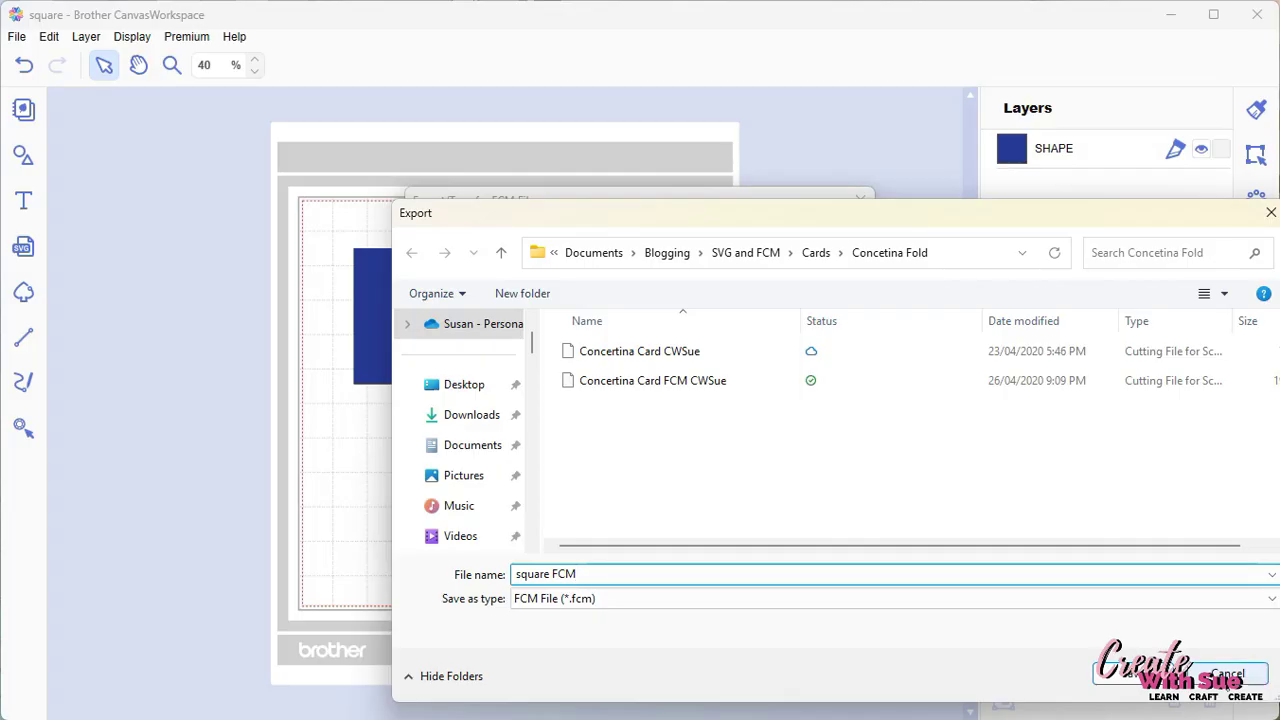
pyautogui.click(1228, 674)
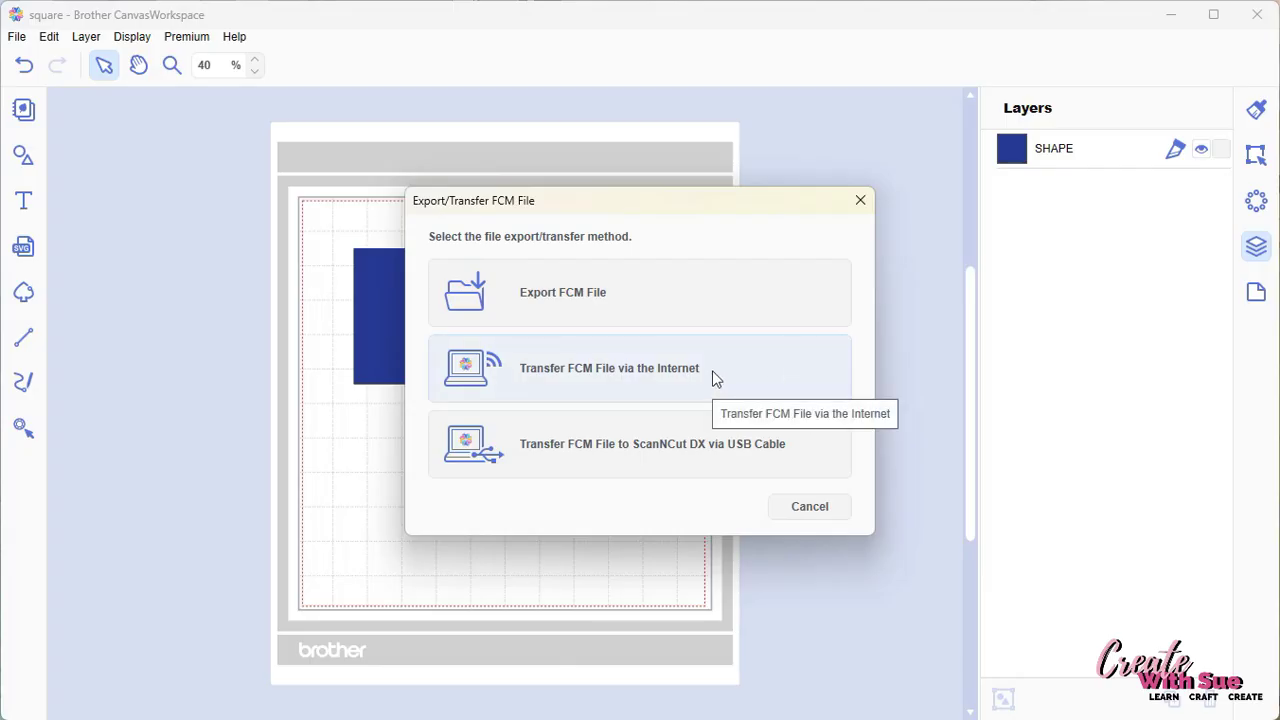
# Transfer the square's FCM file via the Internet to the ScanNCut machine and confirm
pyautogui.click(605, 376)
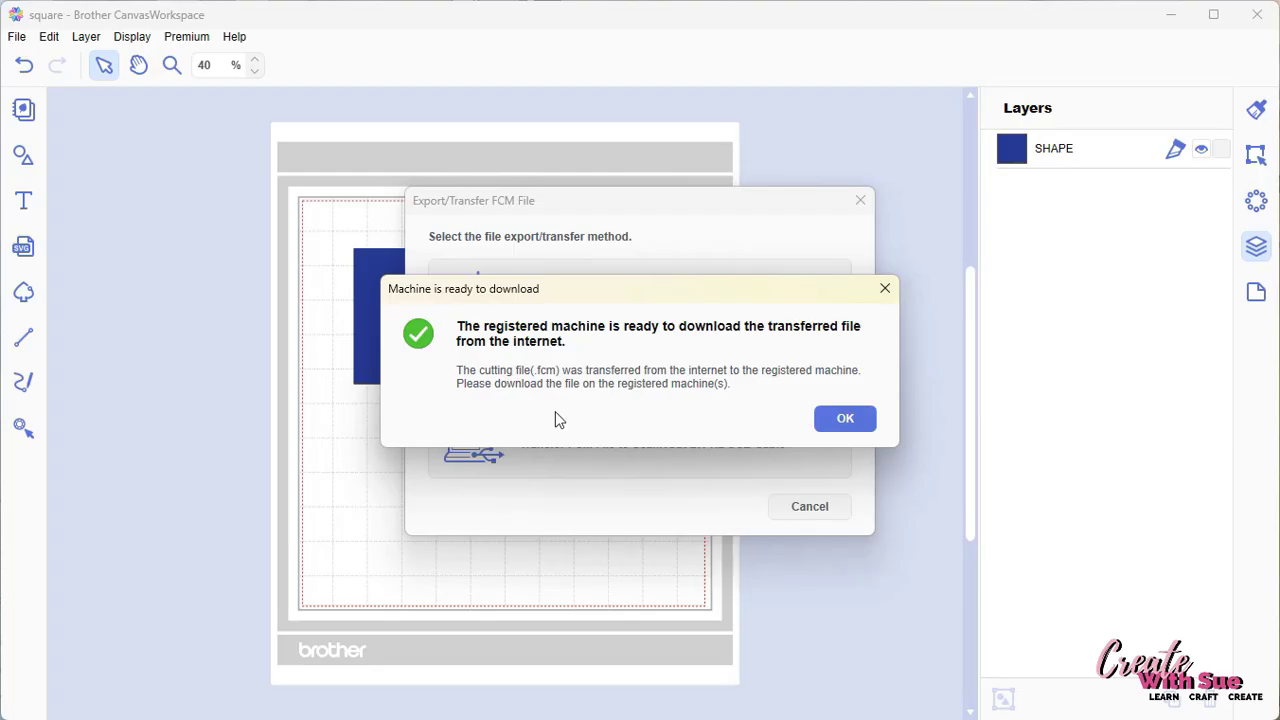
pyautogui.click(840, 418)
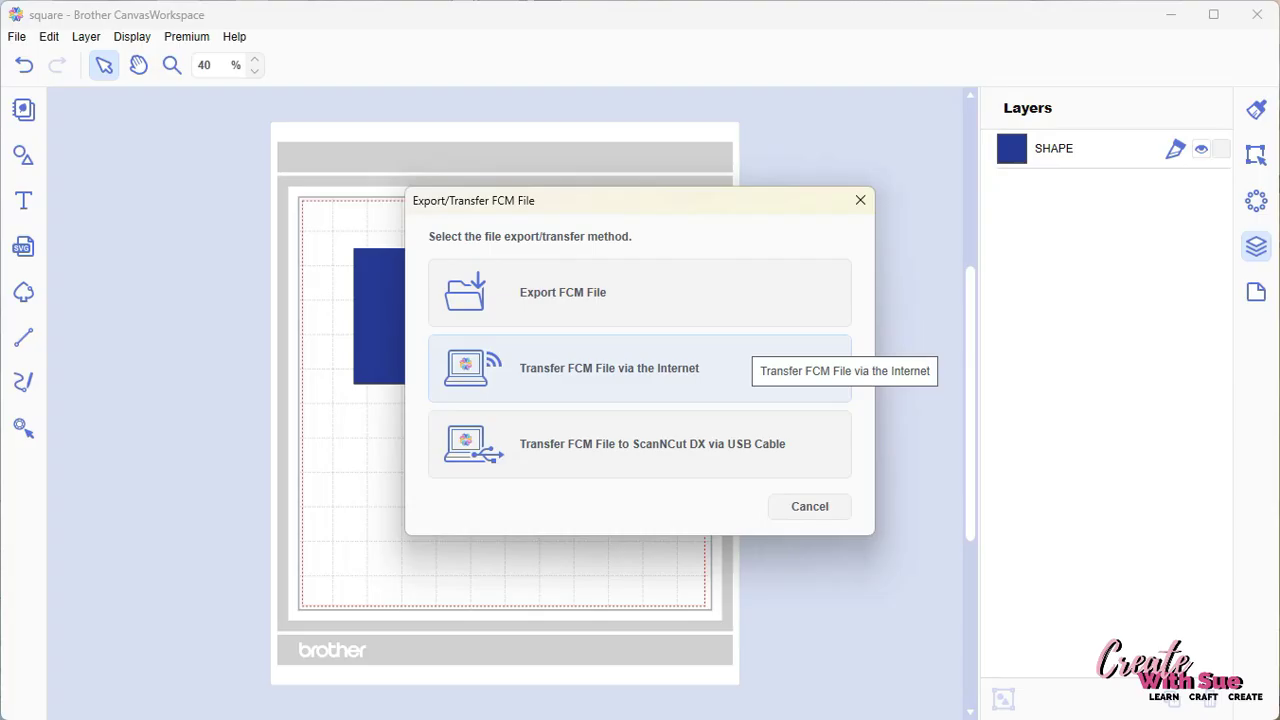
# Cancel the Export/Transfer dialog and look through the File menu's cutting-machine import without choosing anything
pyautogui.click(805, 507)
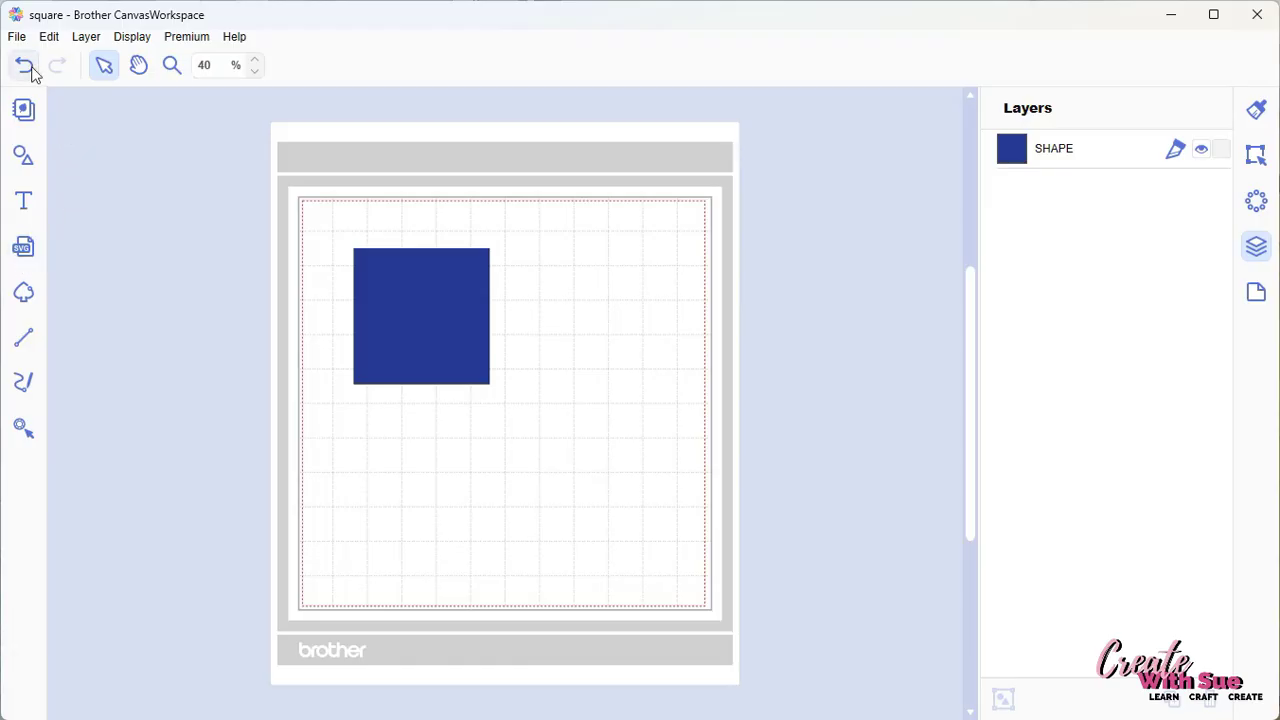
pyautogui.click(18, 38)
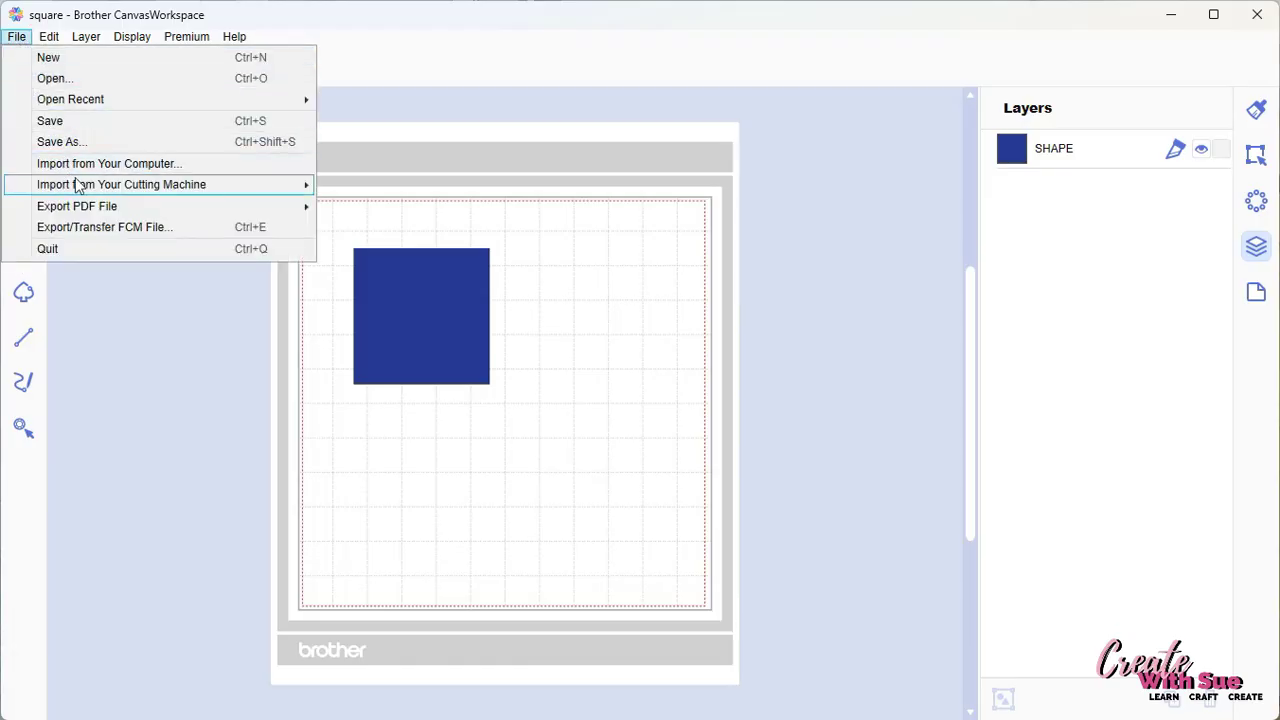
pyautogui.moveTo(108, 188)
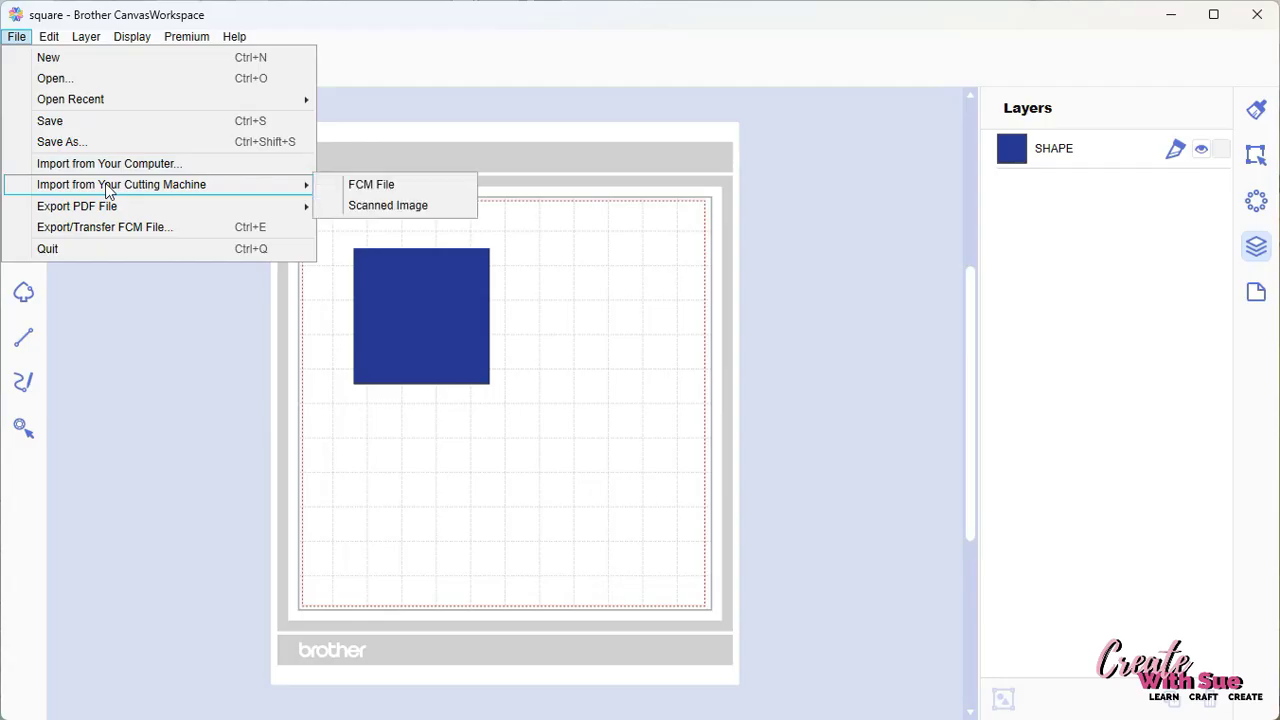
pyautogui.press('Escape')
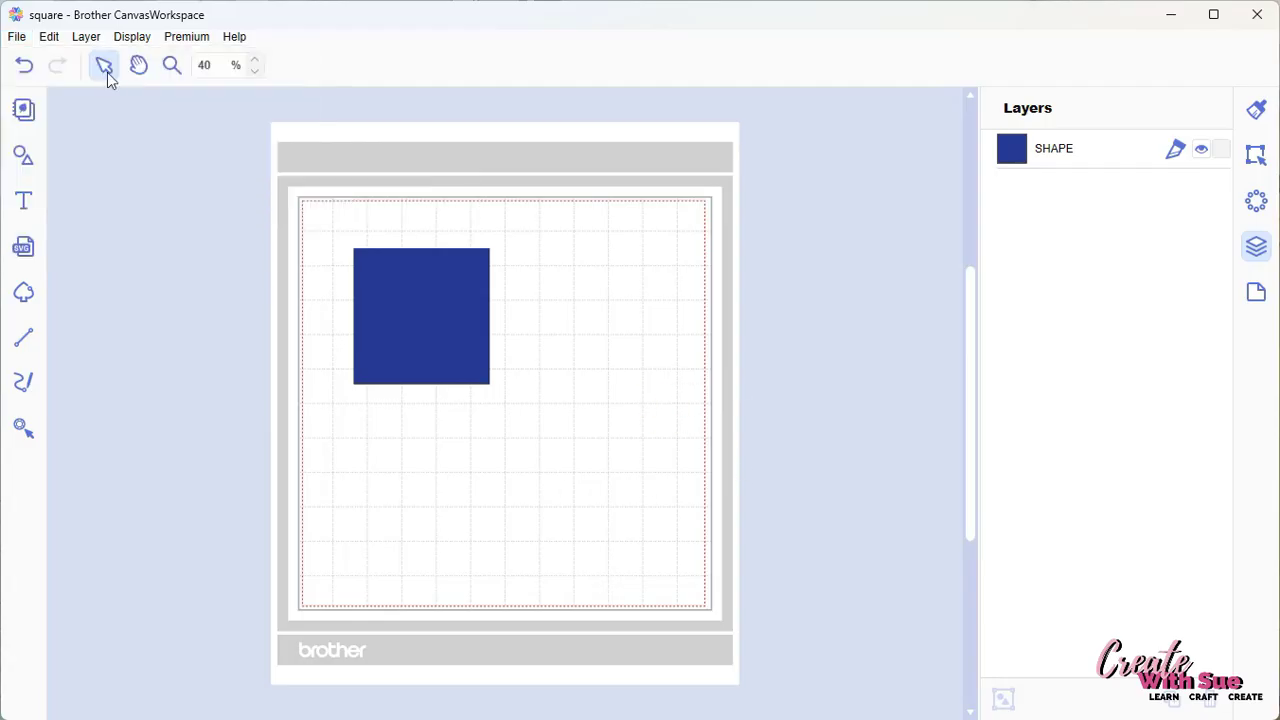
pyautogui.click(16, 38)
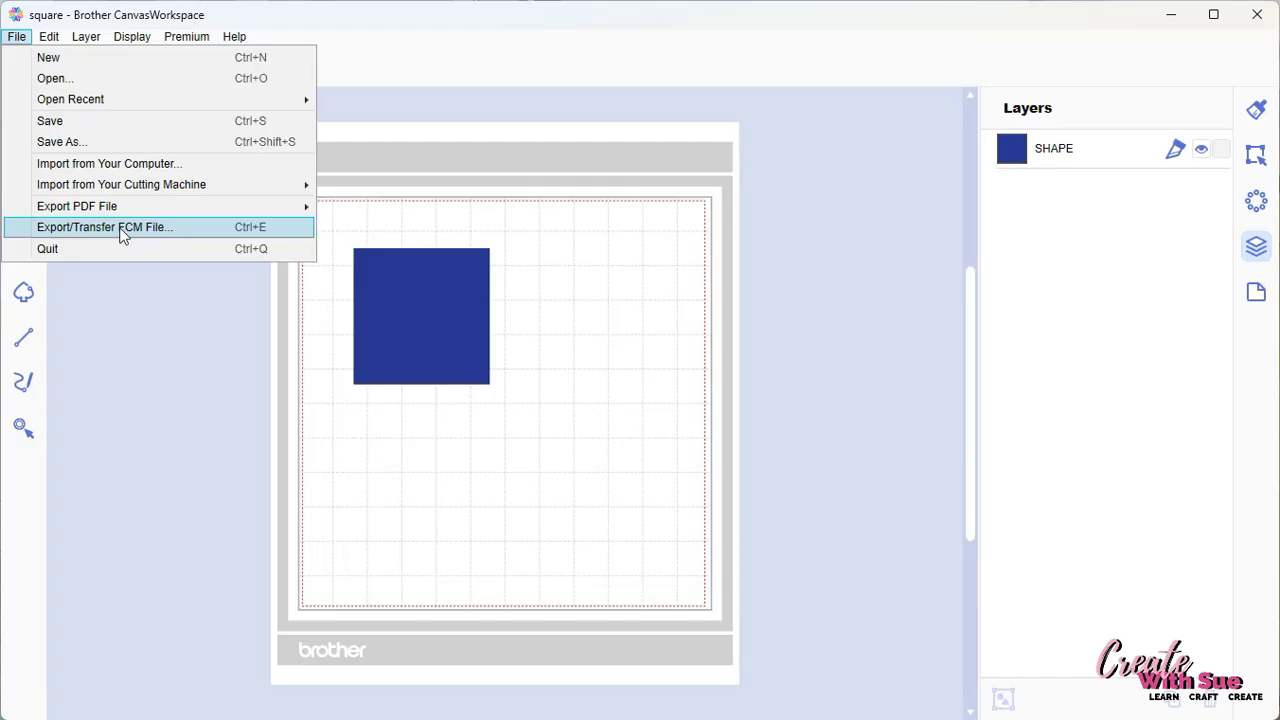
pyautogui.click(684, 377)
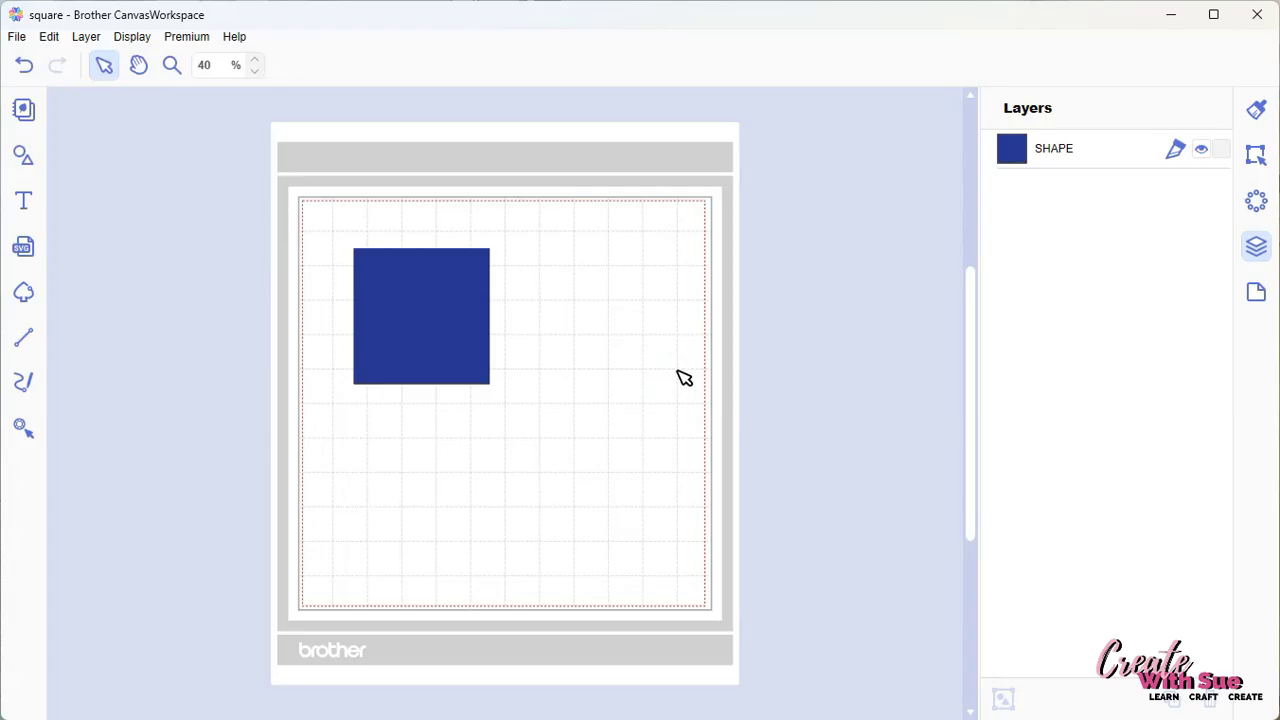